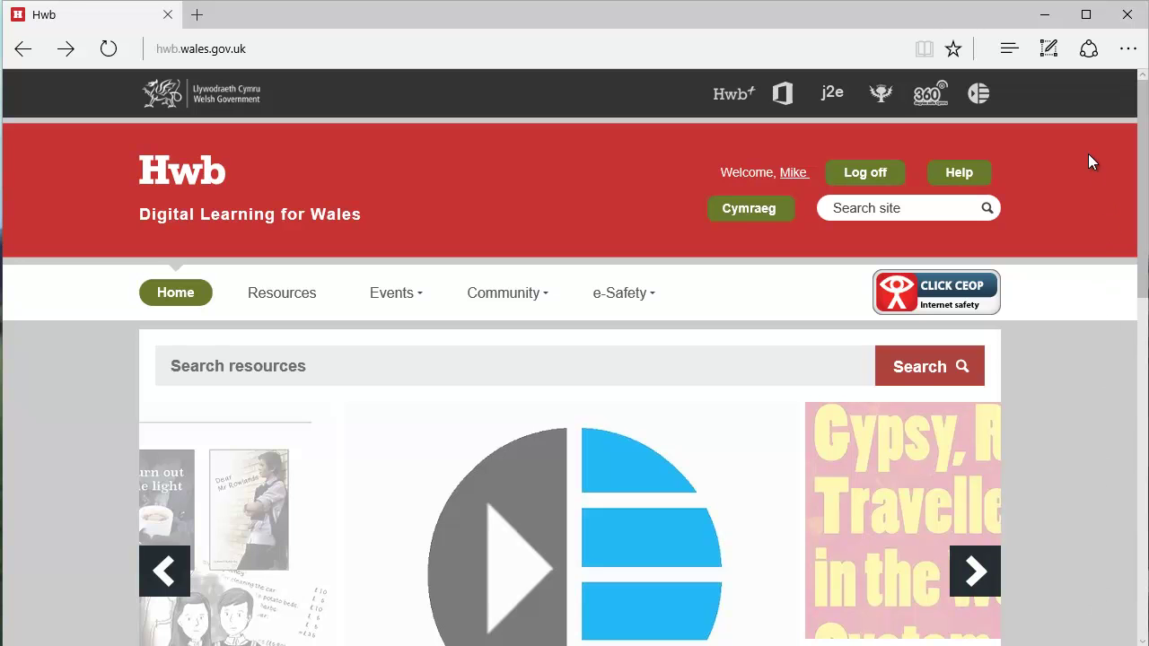
# - Go to my files in j2launch and open the sharing settings of the file english level 3.1
pyautogui.click(833, 95)
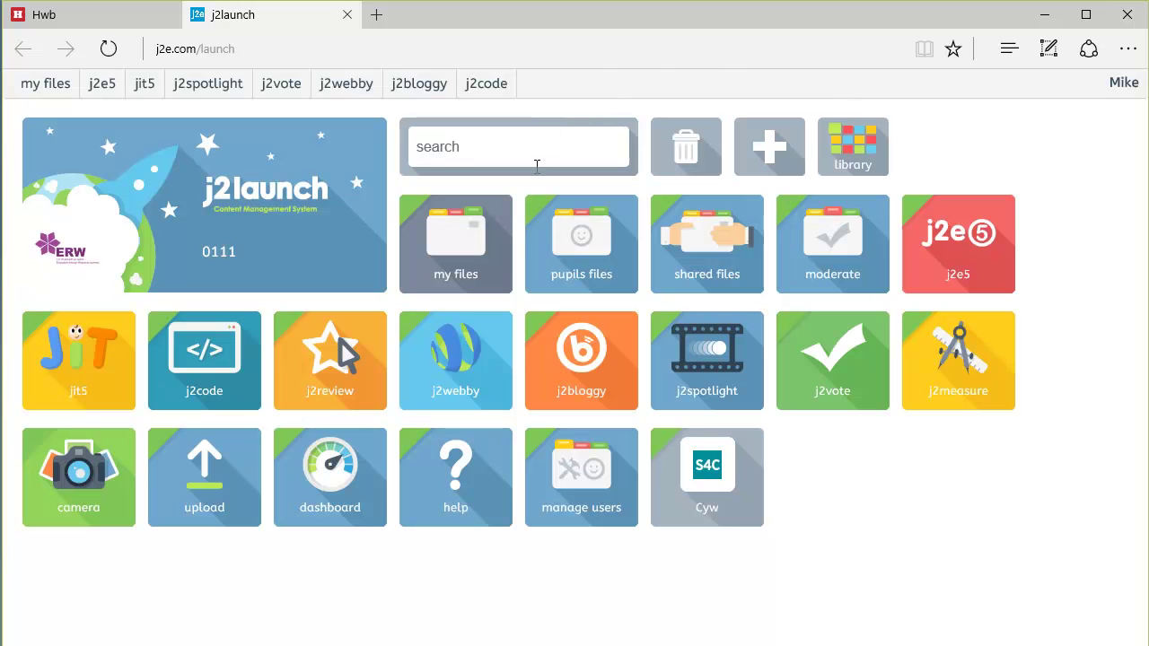
pyautogui.click(485, 277)
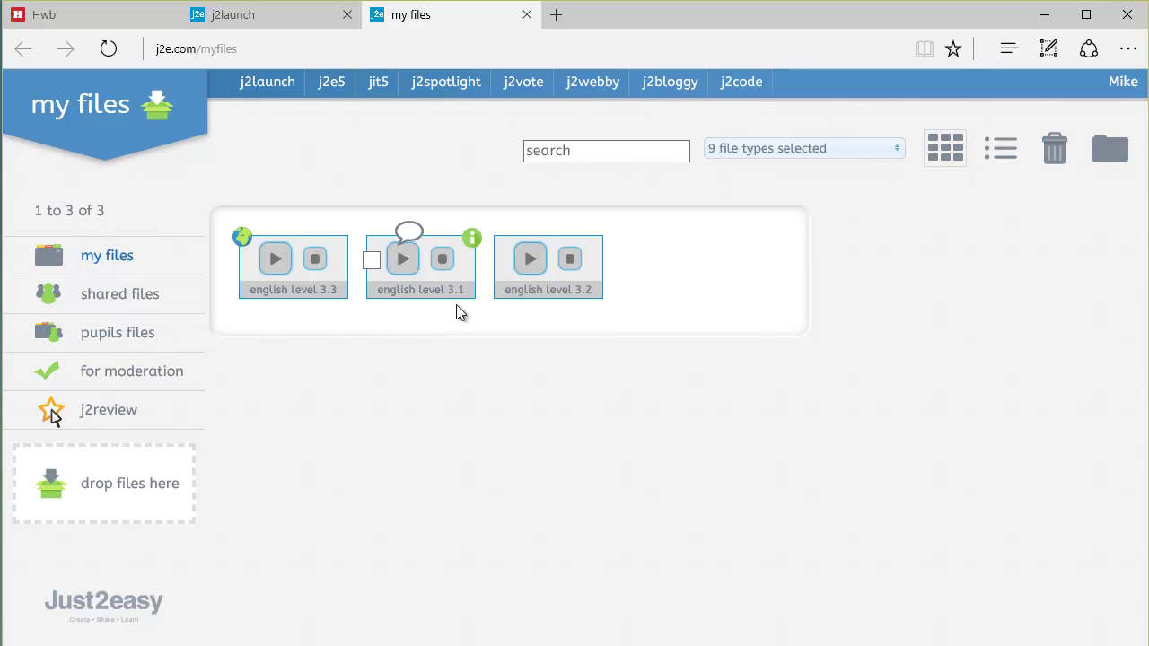
pyautogui.click(473, 241)
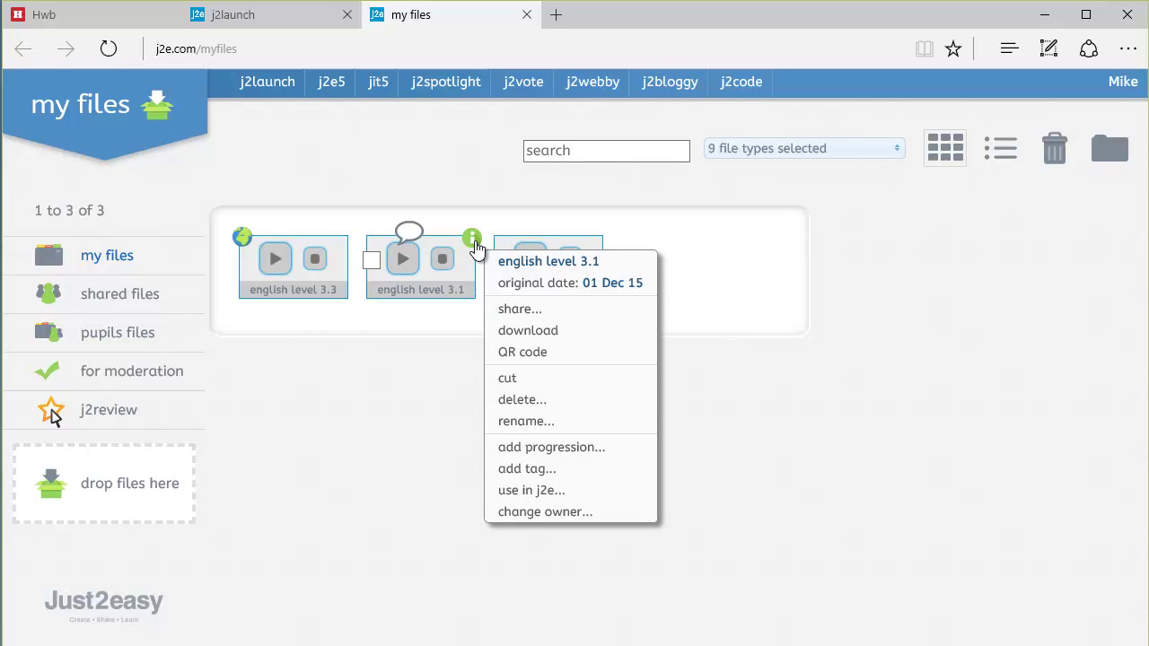
pyautogui.click(540, 309)
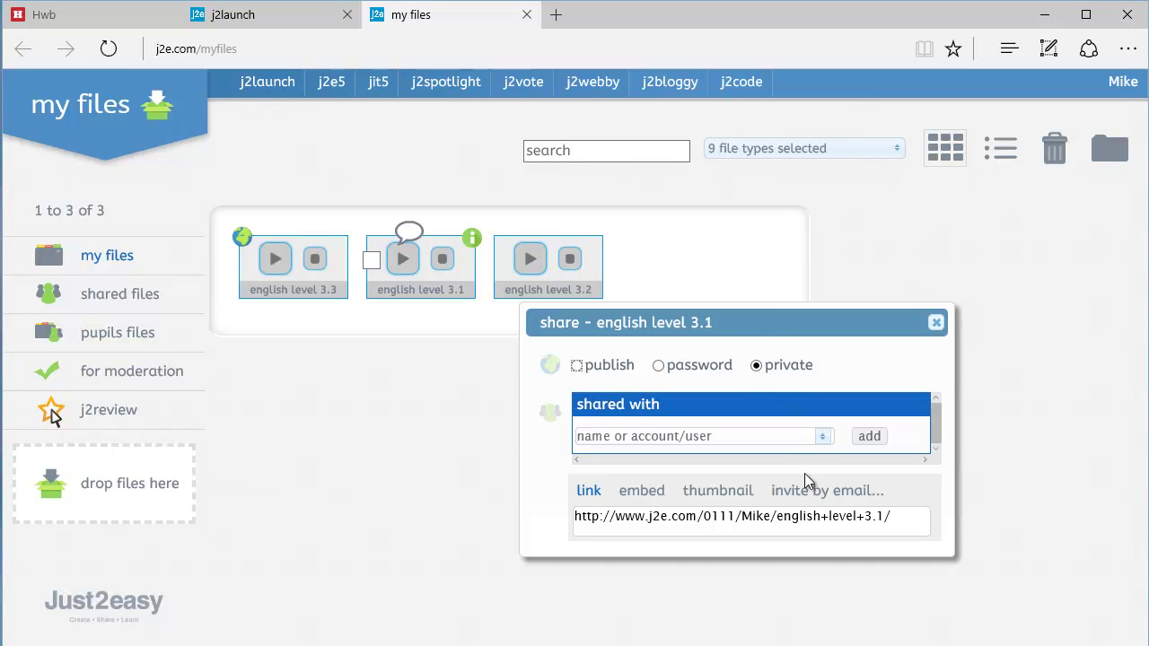
# - Publish english level 3.1, trying the password sharing option before returning to publish, and close its sharing settings
pyautogui.moveTo(889, 518); pyautogui.dragTo(590, 510)
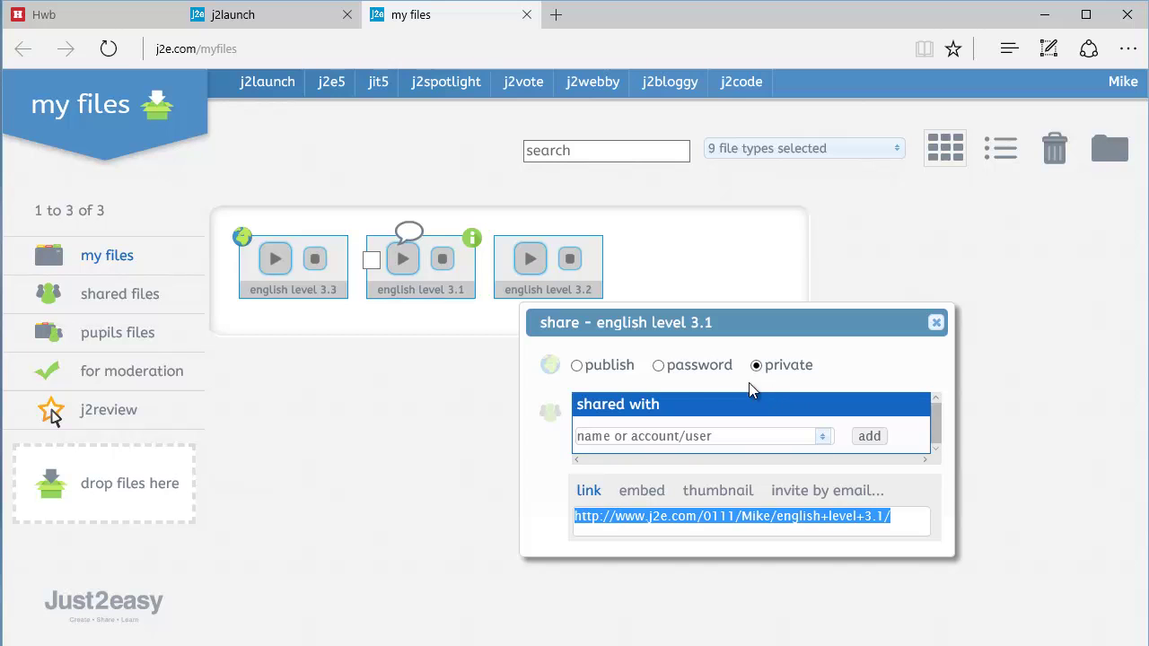
pyautogui.click(577, 367)
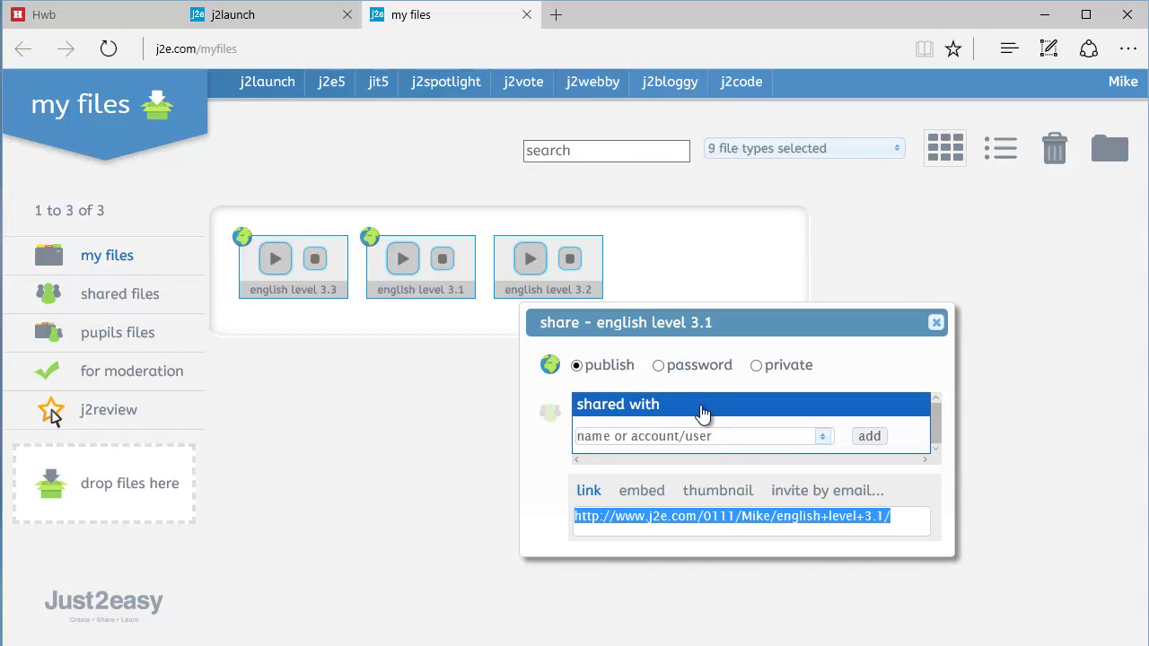
pyautogui.click(659, 366)
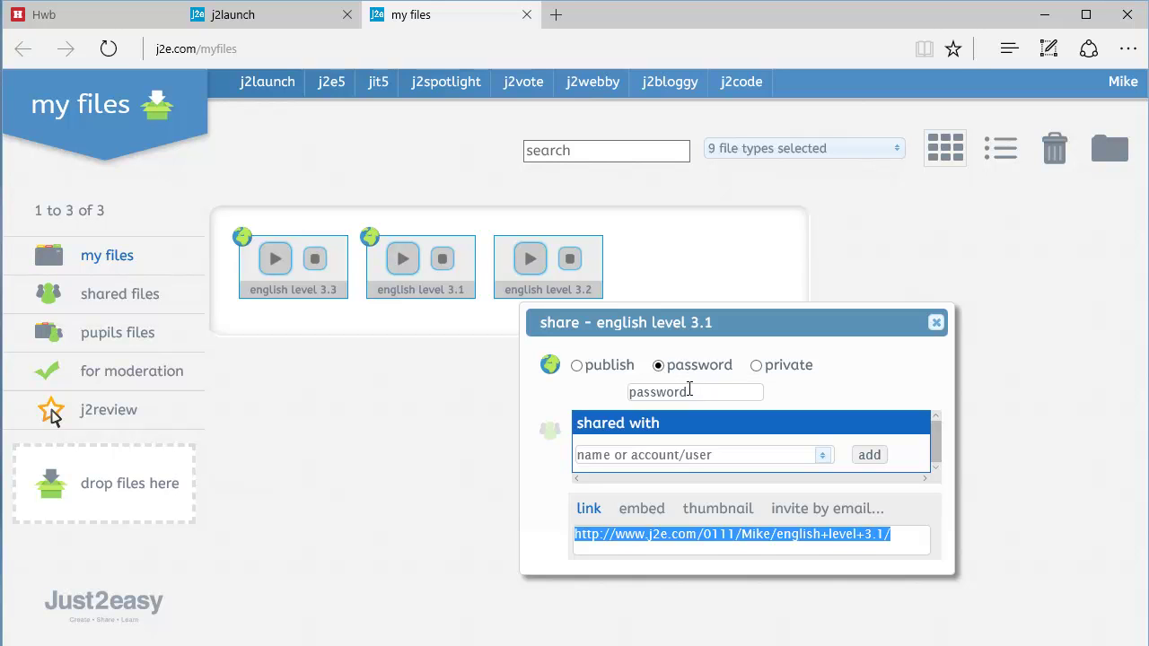
pyautogui.moveTo(696, 393); pyautogui.dragTo(629, 399)
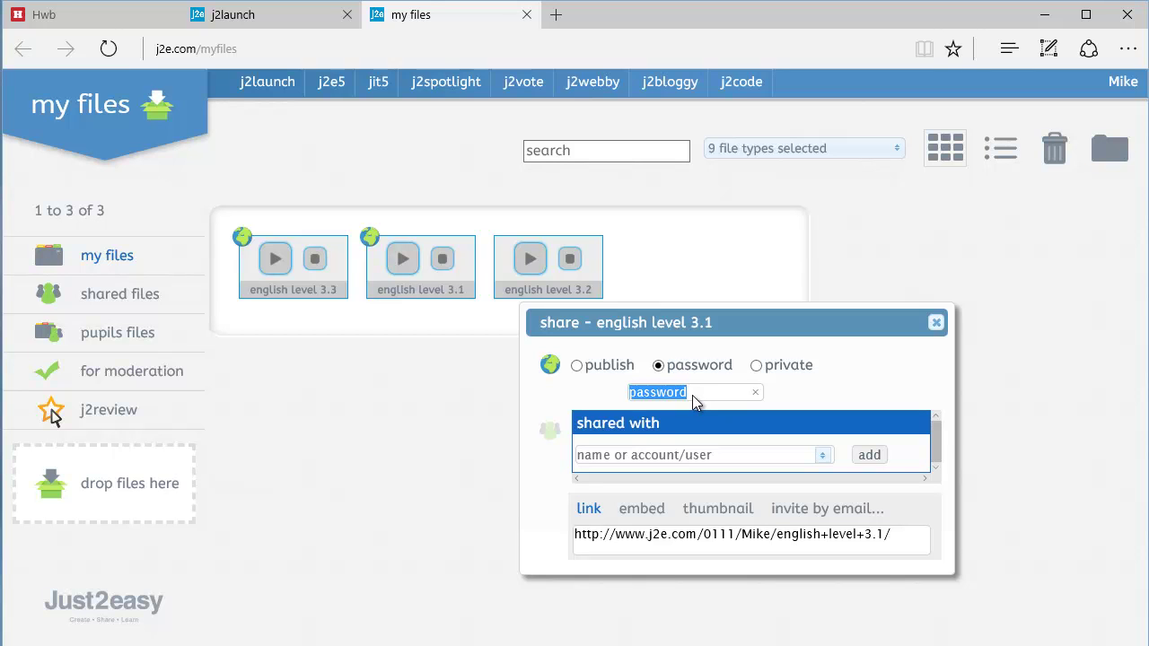
pyautogui.click(579, 367)
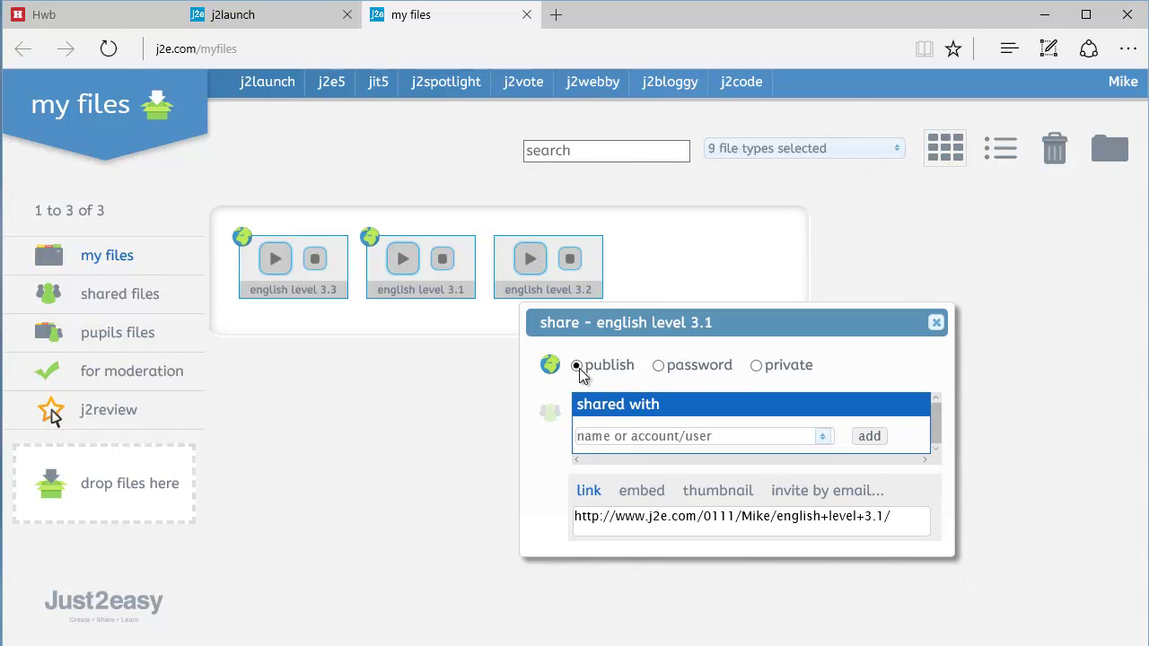
pyautogui.click(936, 325)
pyautogui.moveTo(372, 265)
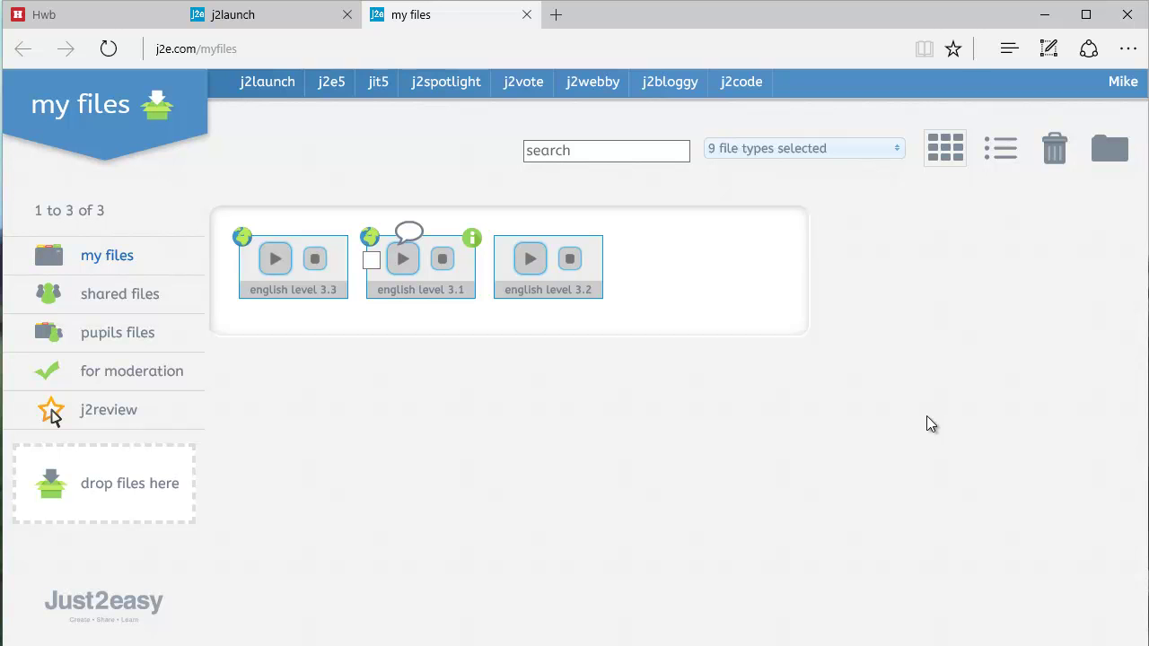
pyautogui.click(556, 18)
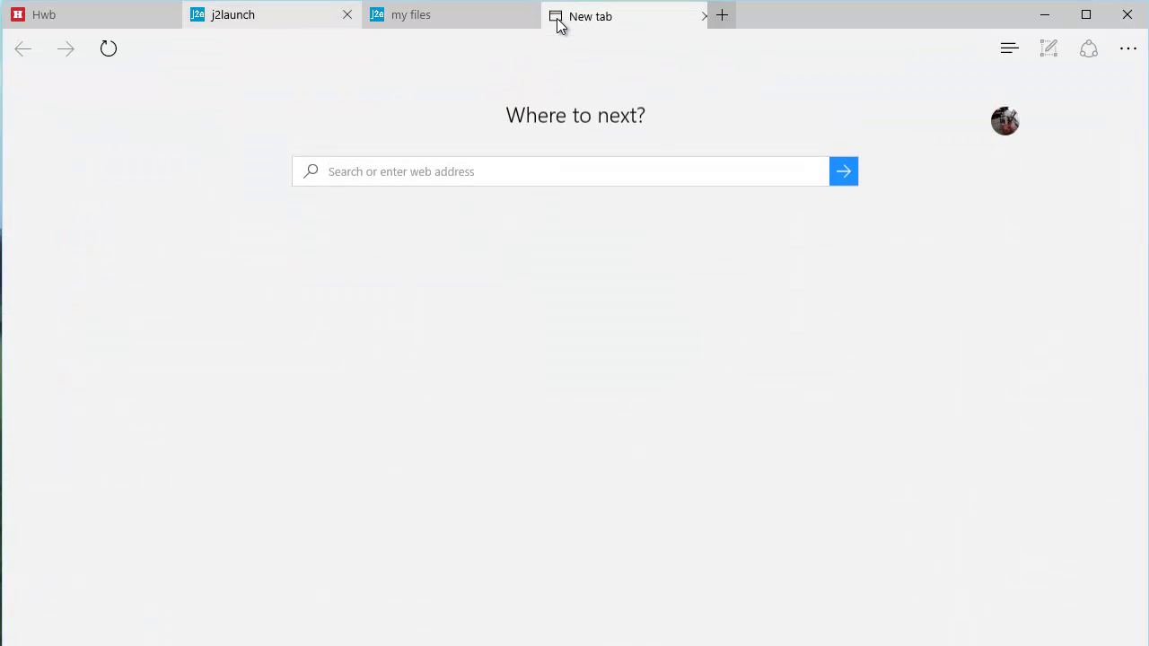
pyautogui.click(510, 177)
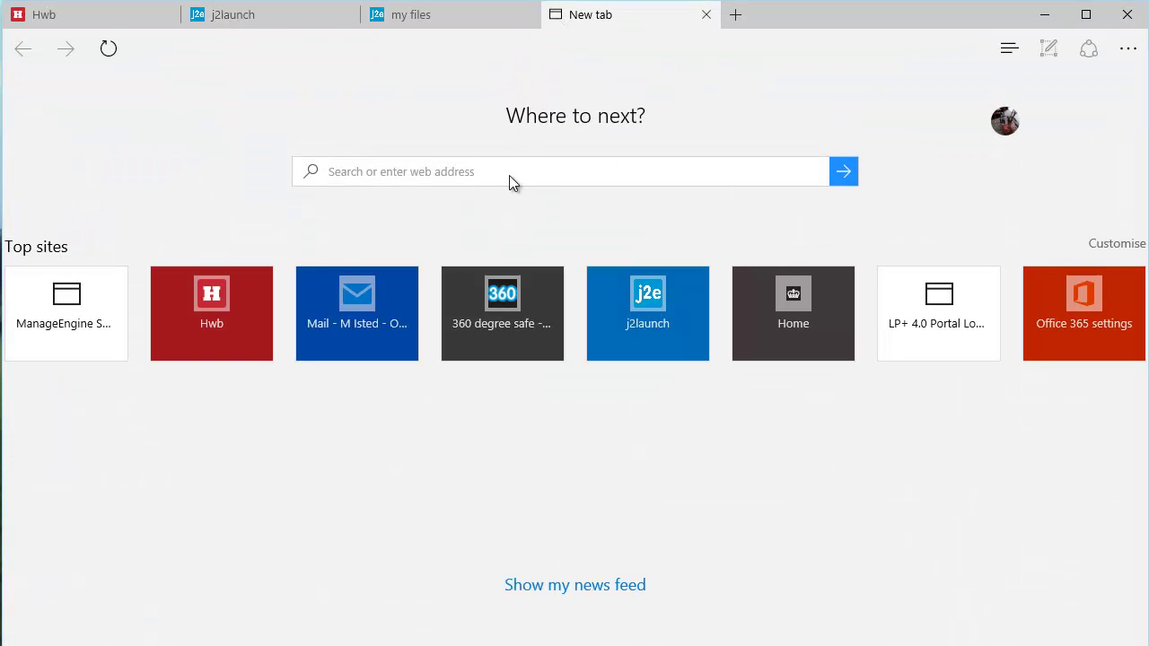
pyautogui.rightClick(509, 175)
pyautogui.click(511, 126)
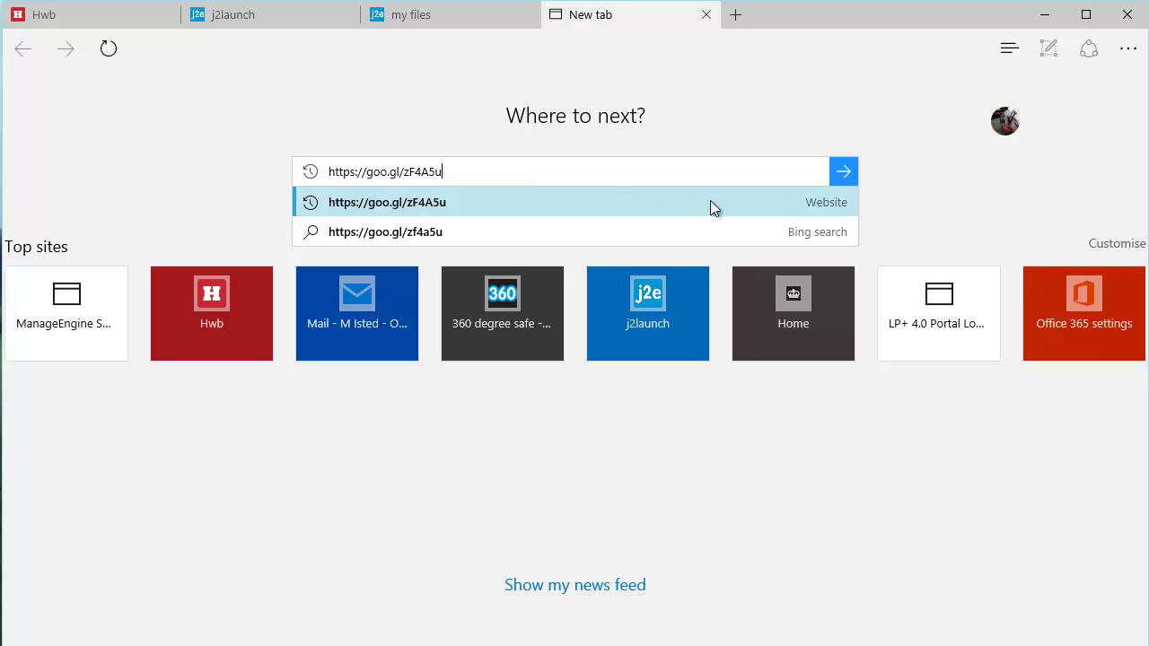
pyautogui.click(848, 174)
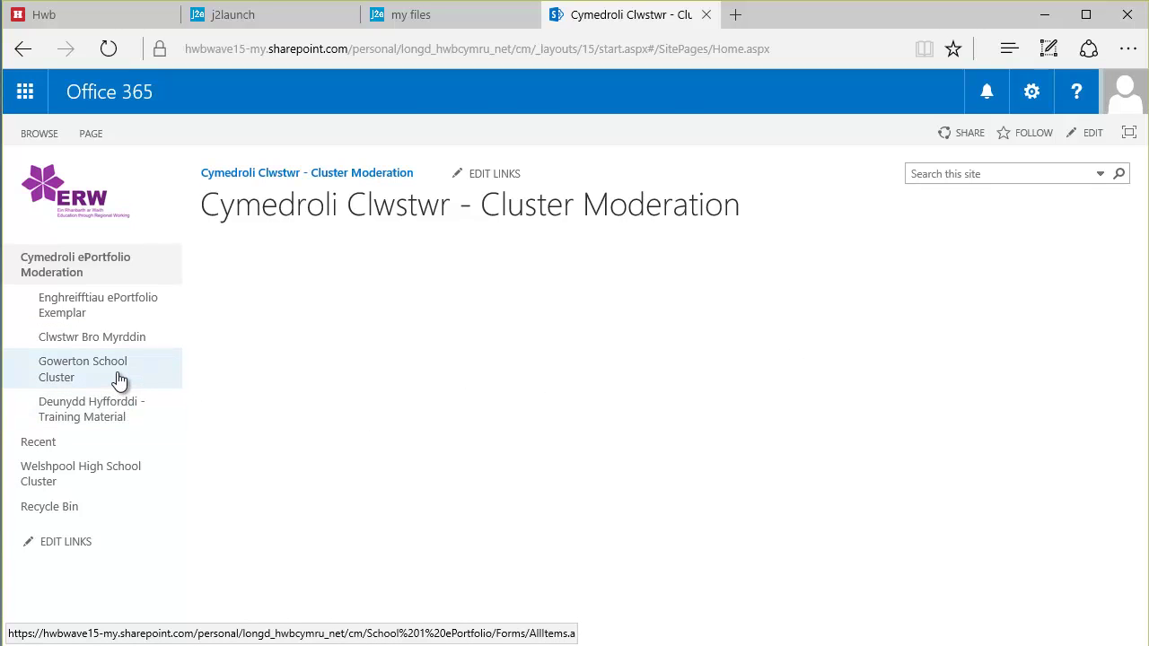
# - Open the English folder inside 2015-2016 of the Gowerton School Cluster library
pyautogui.moveTo(117, 382); pyautogui.dragTo(120, 380)
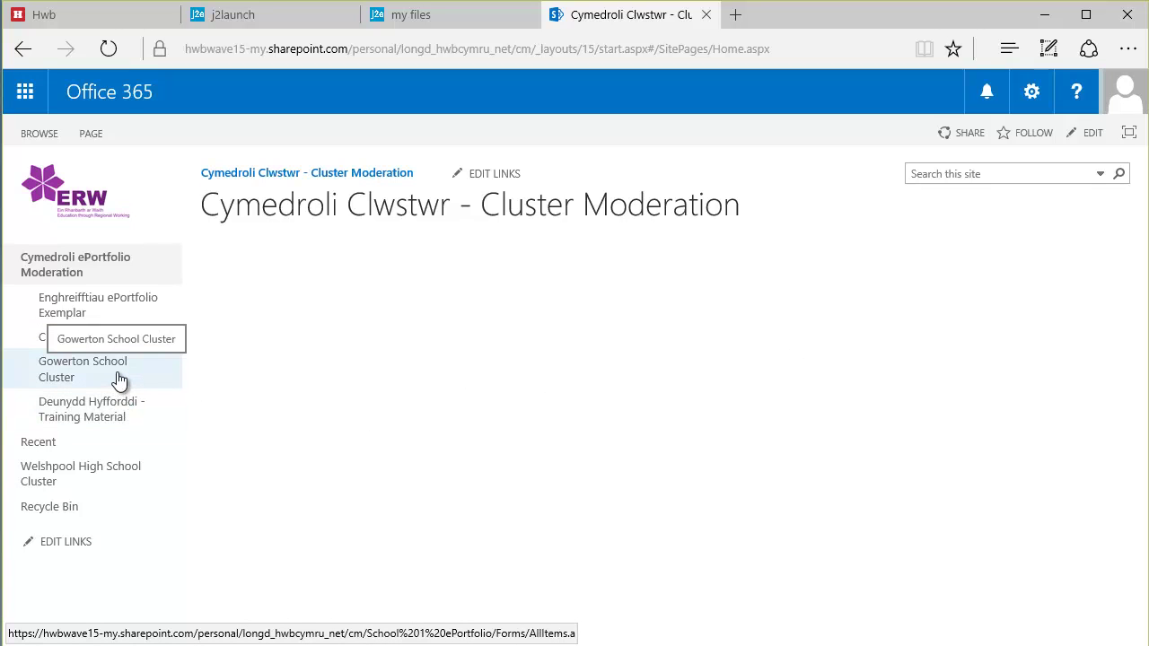
pyautogui.click(120, 380)
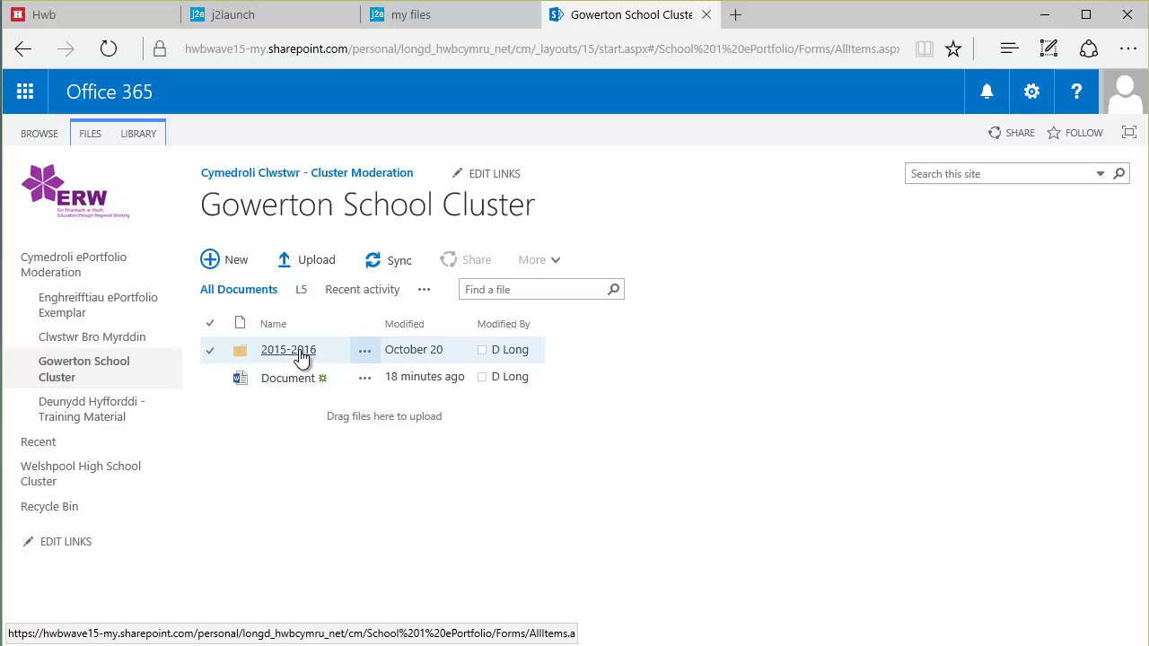
pyautogui.click(301, 355)
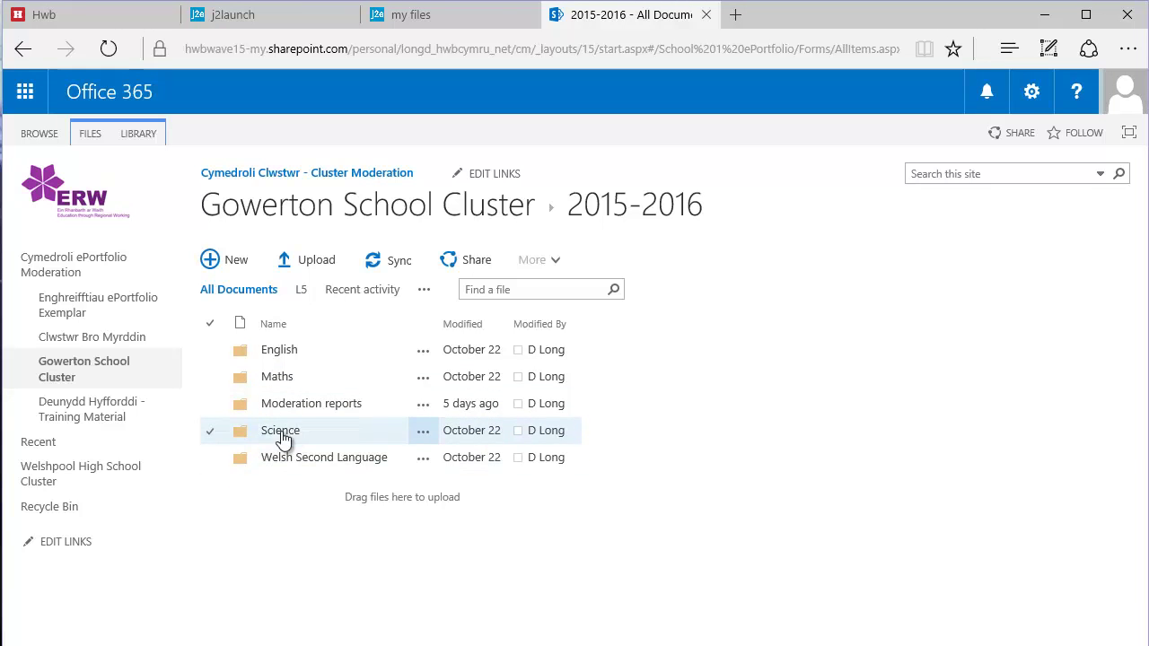
pyautogui.click(286, 351)
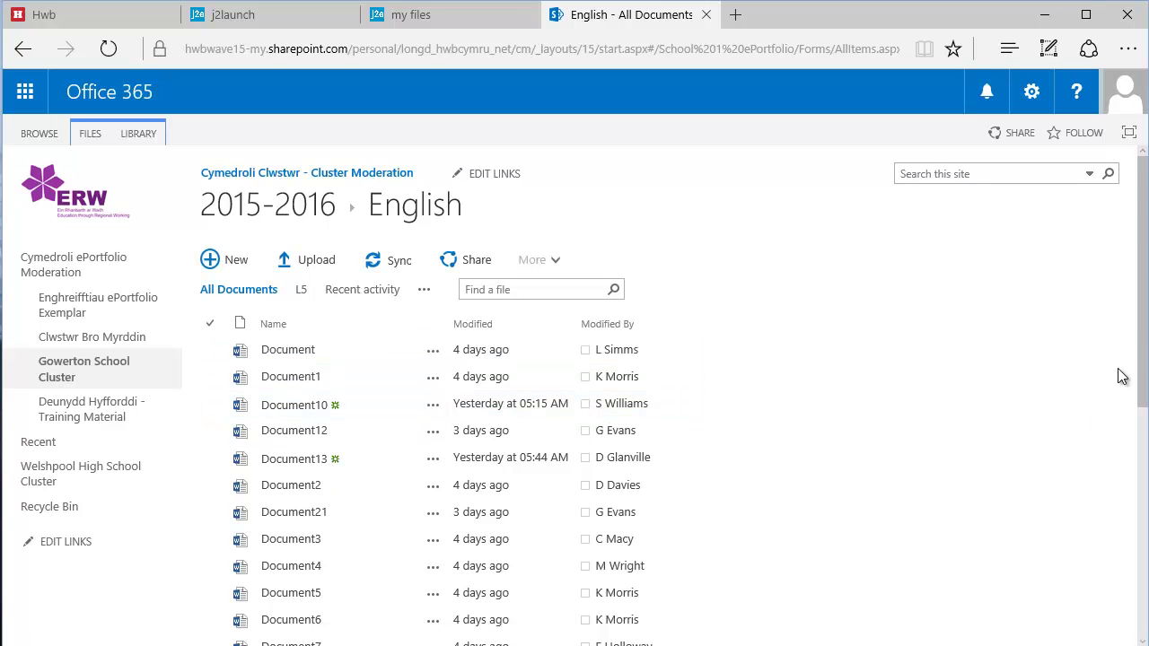
pyautogui.moveTo(1143, 335)
pyautogui.mouseDown()
pyautogui.moveTo(1114, 534)
pyautogui.moveTo(1139, 422)
pyautogui.moveTo(1126, 331)
pyautogui.mouseUp()
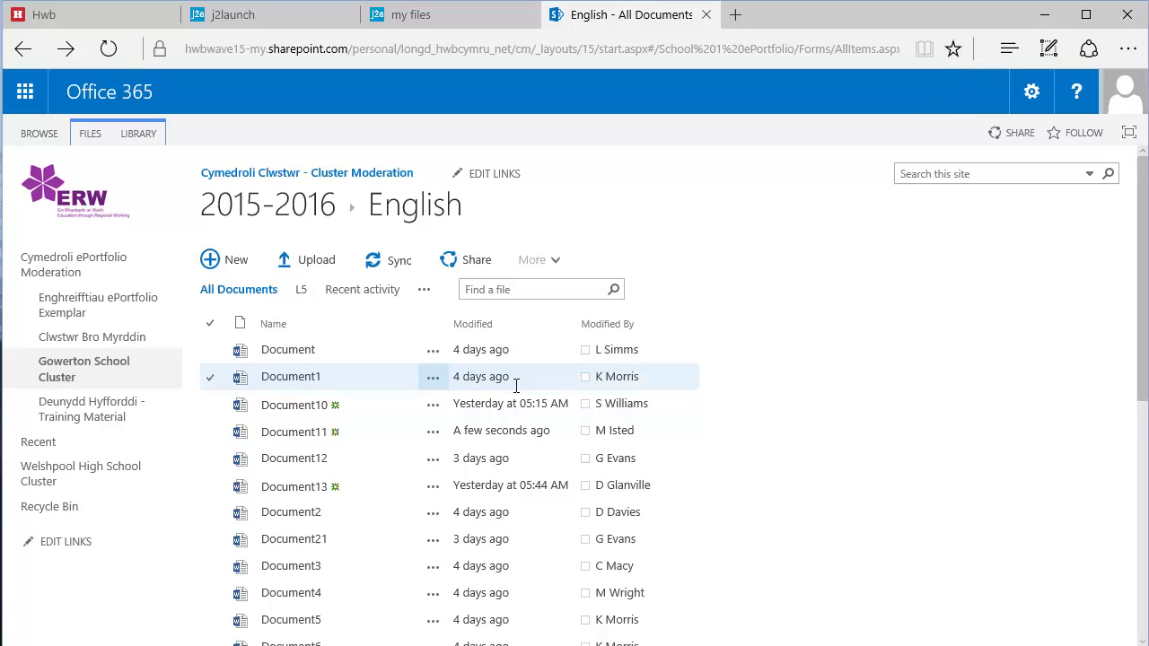
# - Create a new file from the English template and bring its evidence hyperlinks section into view
pyautogui.click(212, 268)
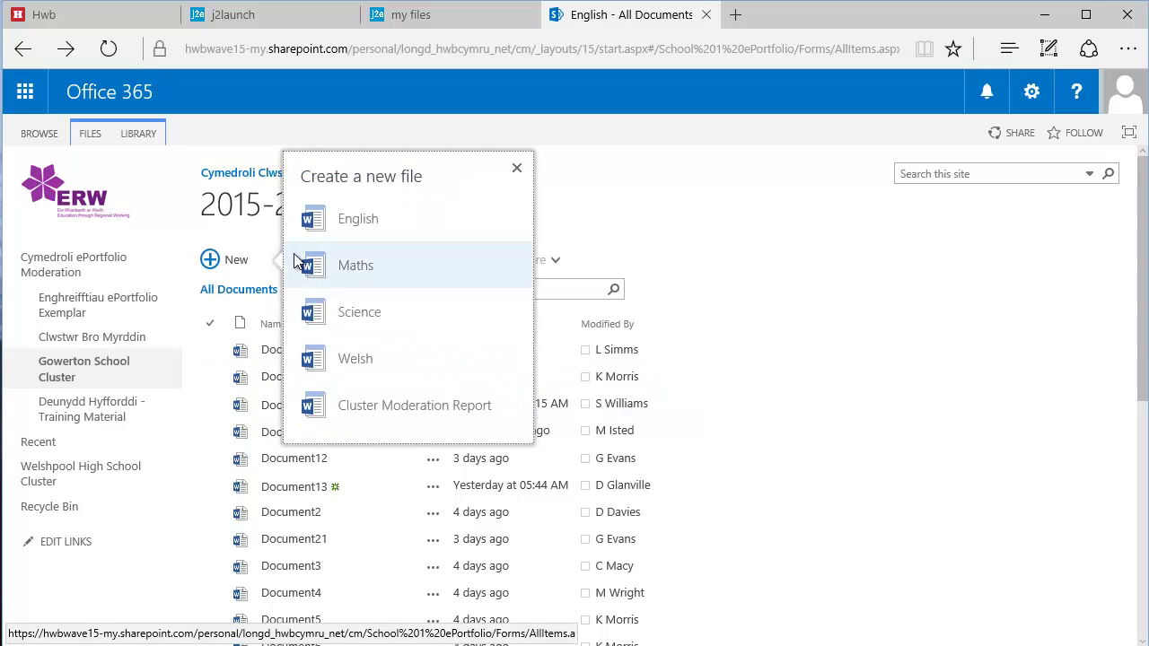
pyautogui.click(348, 222)
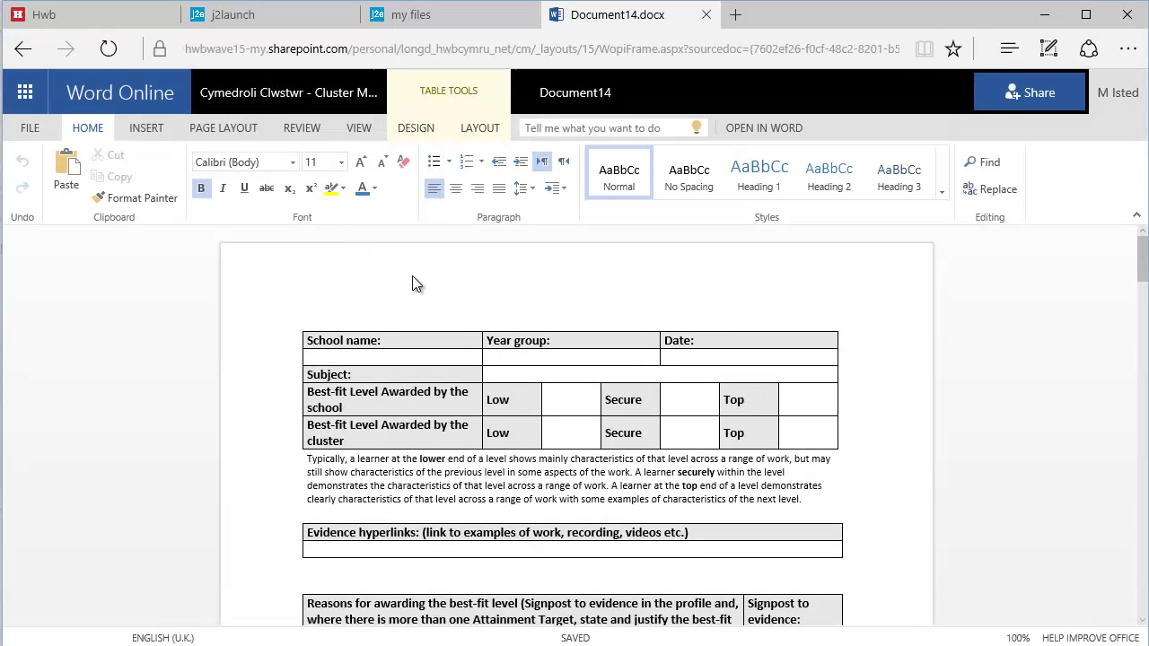
pyautogui.scroll(-1, 1062, 275)
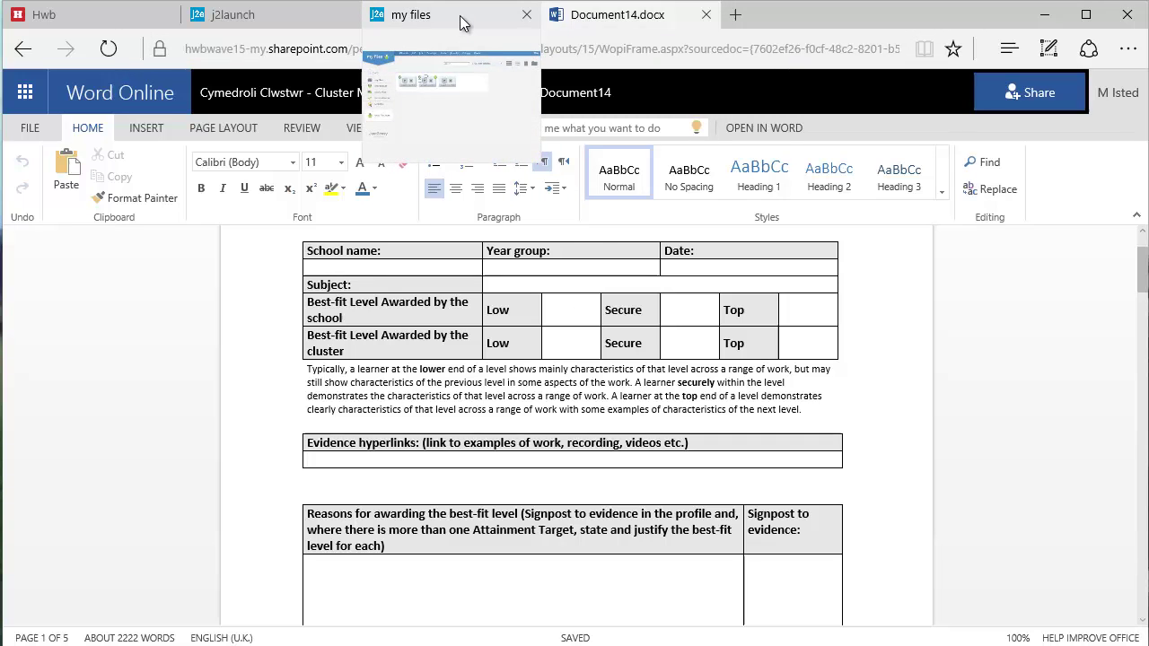
# - Return to my files, set the sharing of english level 3.2 to publish, and close its sharing settings
pyautogui.click(460, 20)
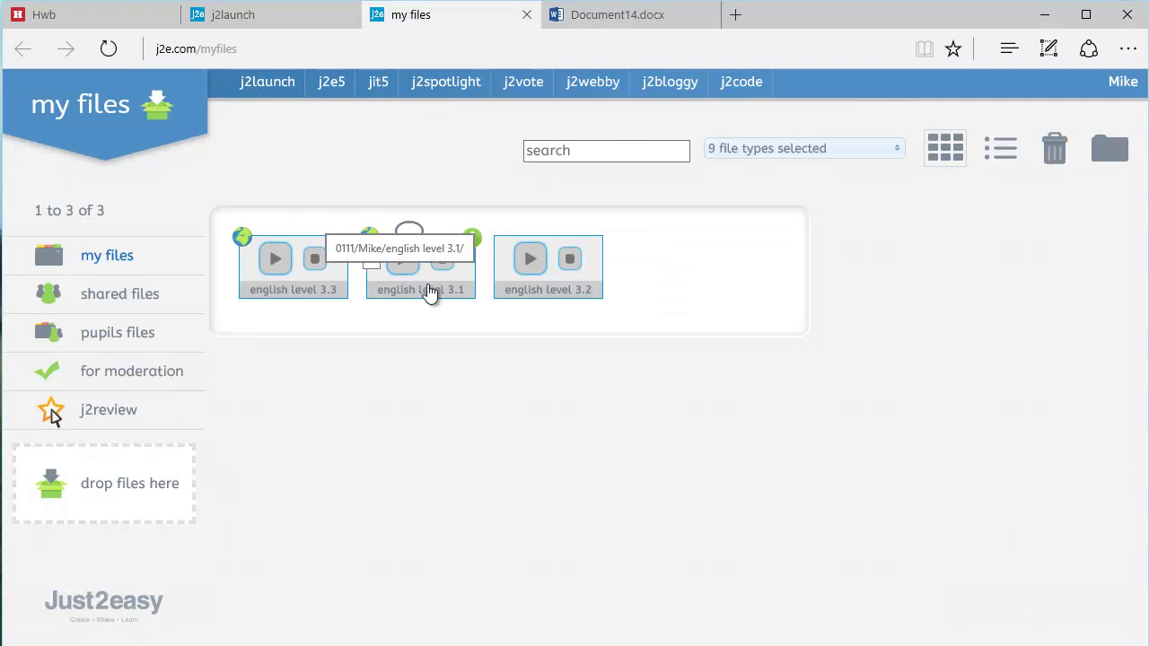
pyautogui.click(600, 241)
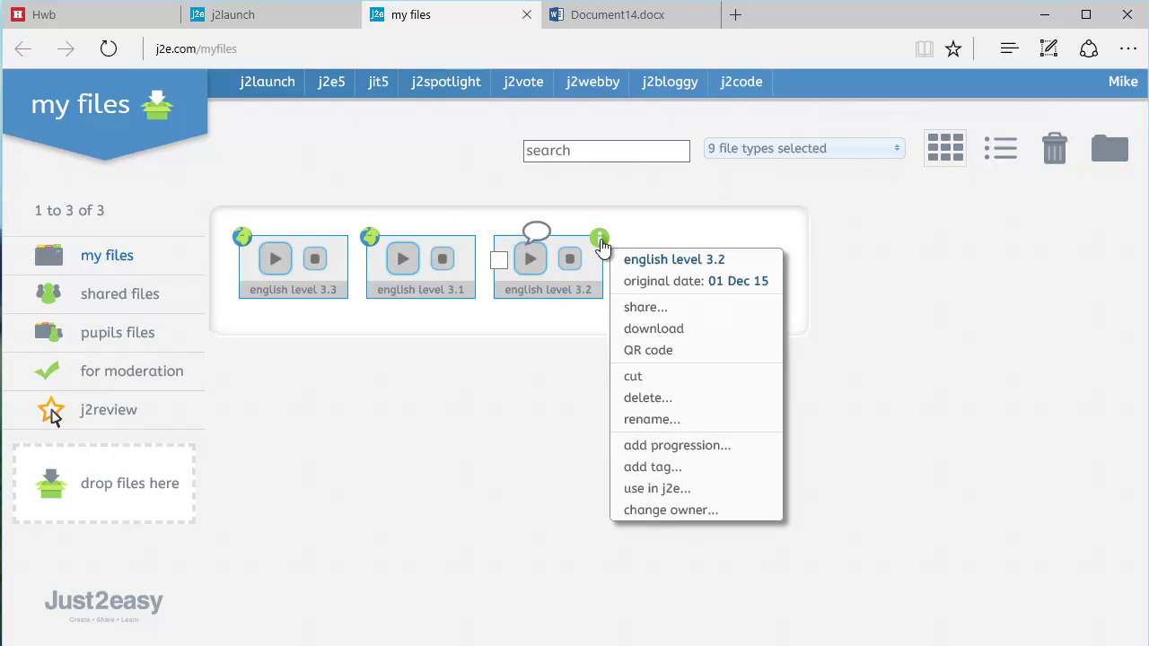
pyautogui.click(647, 307)
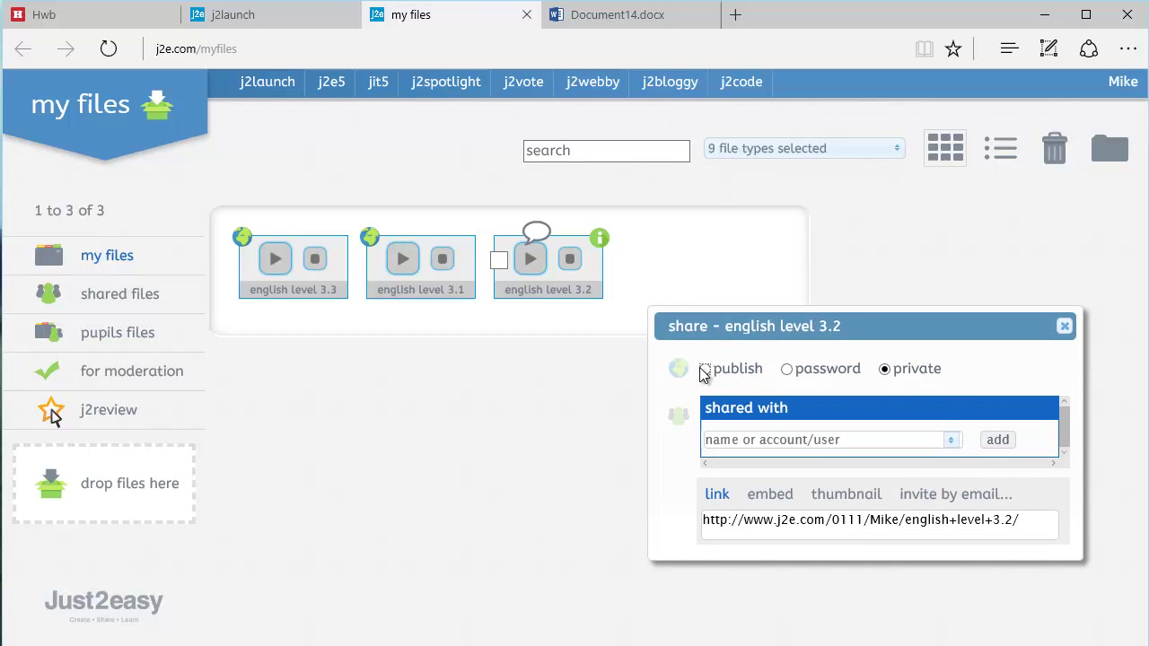
pyautogui.click(704, 371)
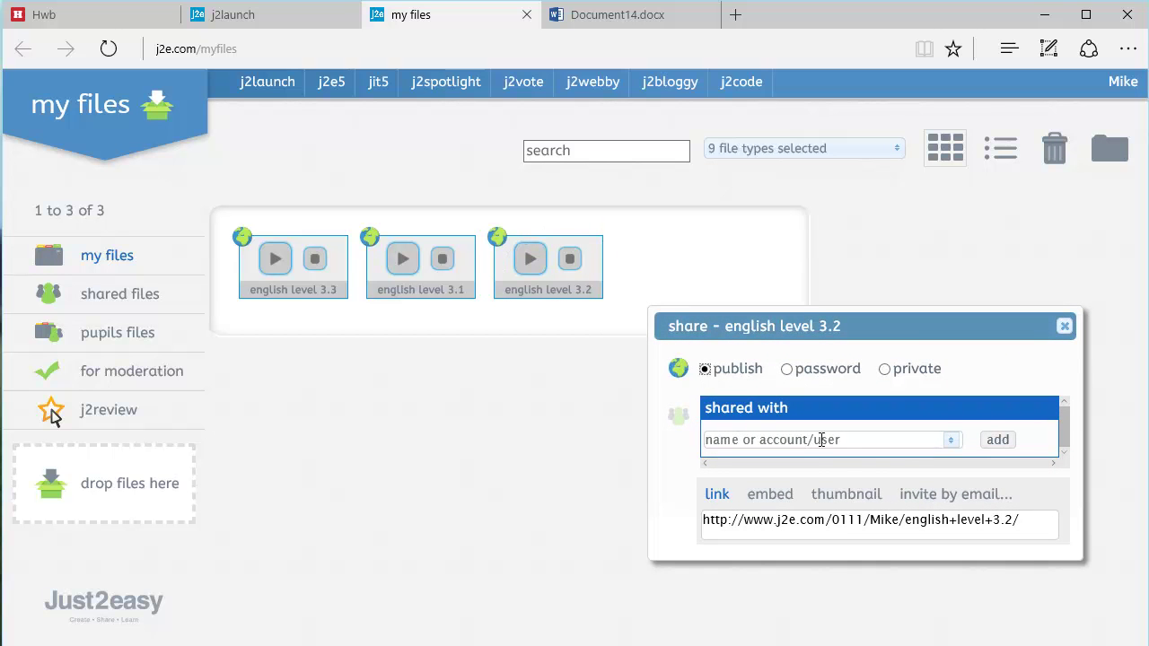
pyautogui.click(1064, 325)
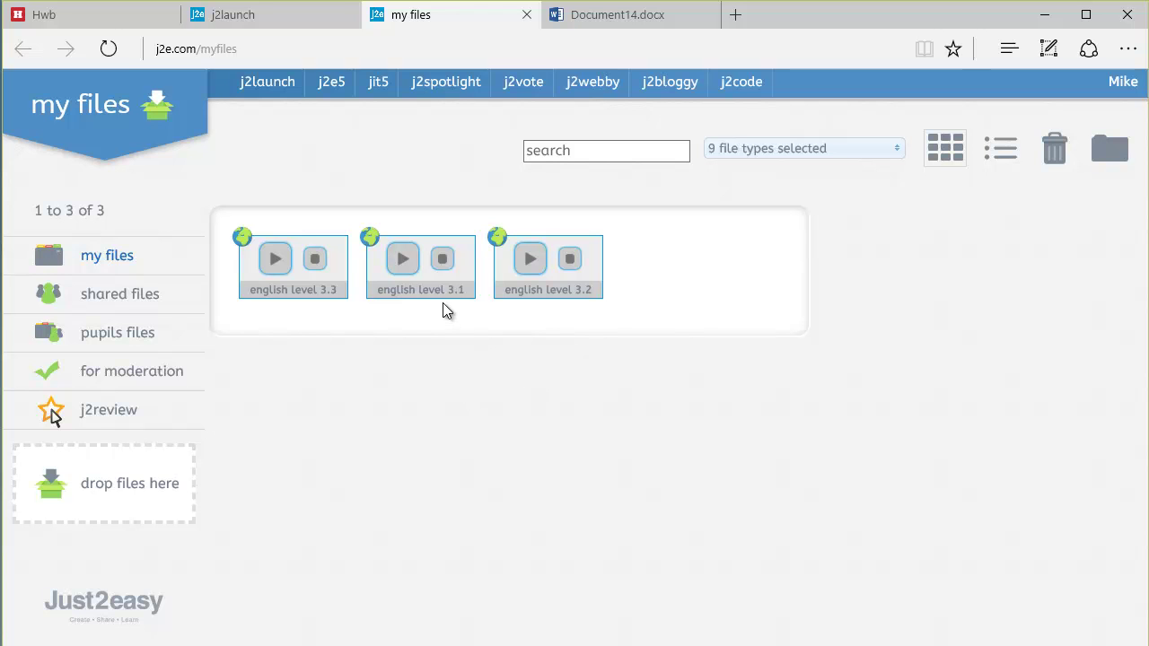
# - Copy the sharing link of english level 3.1 from its sharing settings and close them
pyautogui.moveTo(443, 301)
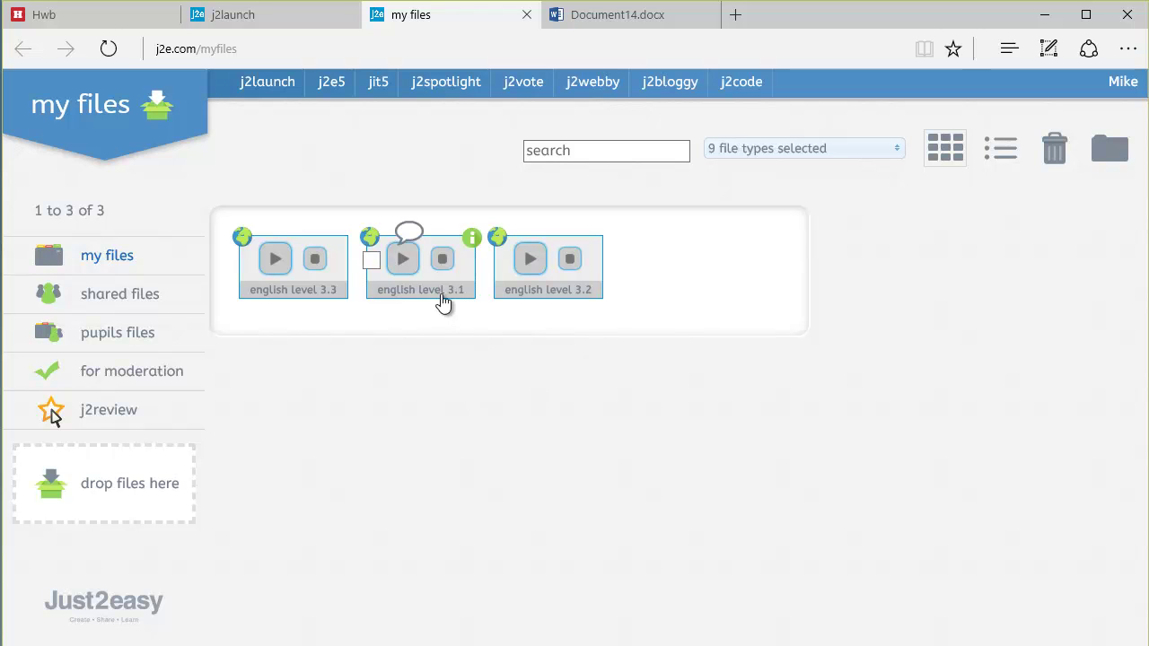
pyautogui.click(473, 240)
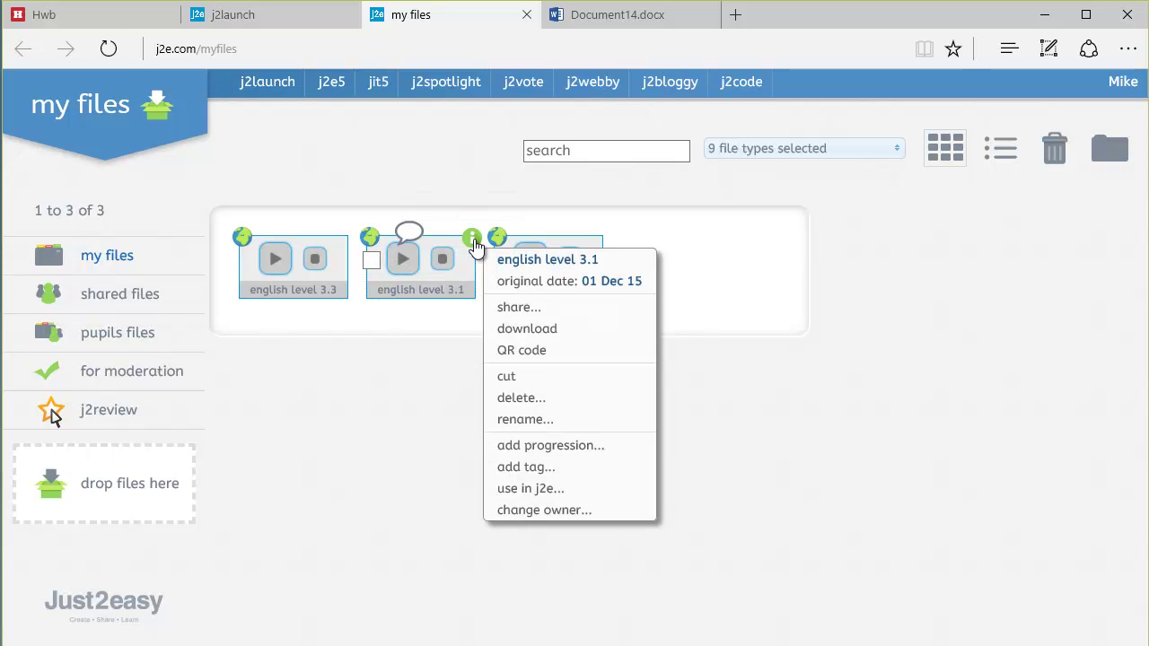
pyautogui.click(533, 310)
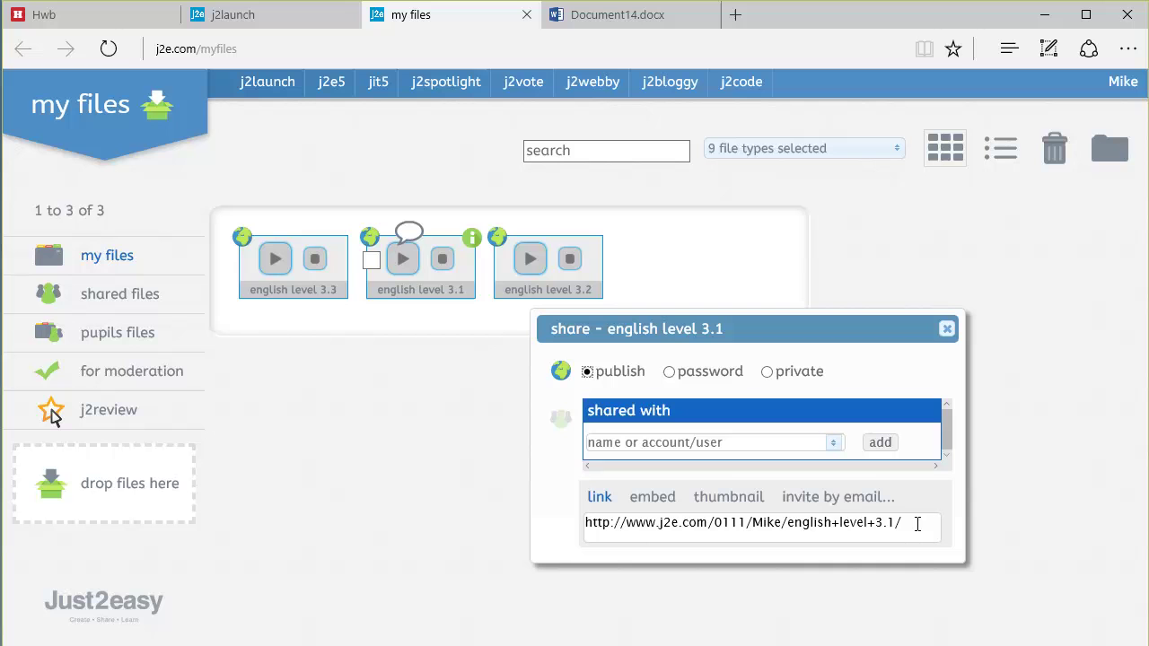
pyautogui.moveTo(917, 525); pyautogui.dragTo(557, 507)
pyautogui.hotkey('ctrl', 'c')
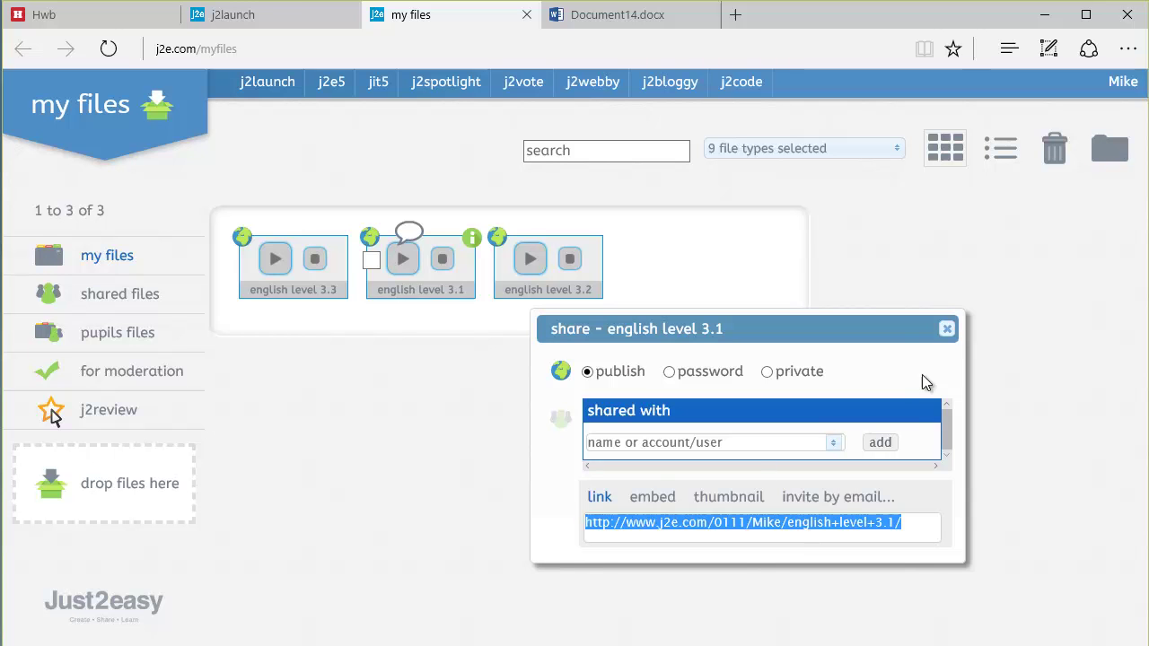
pyautogui.click(947, 331)
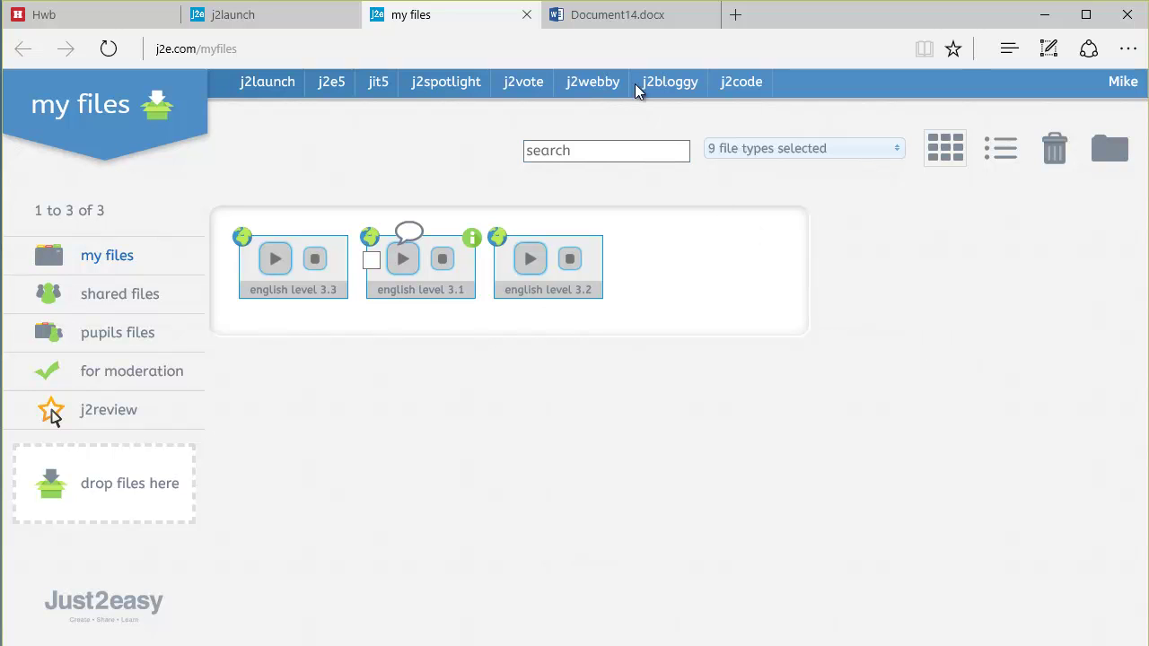
# - Paste the copied english level 3.1 link into the Evidence hyperlinks row of the new Word document and start a new line below it
pyautogui.click(626, 20)
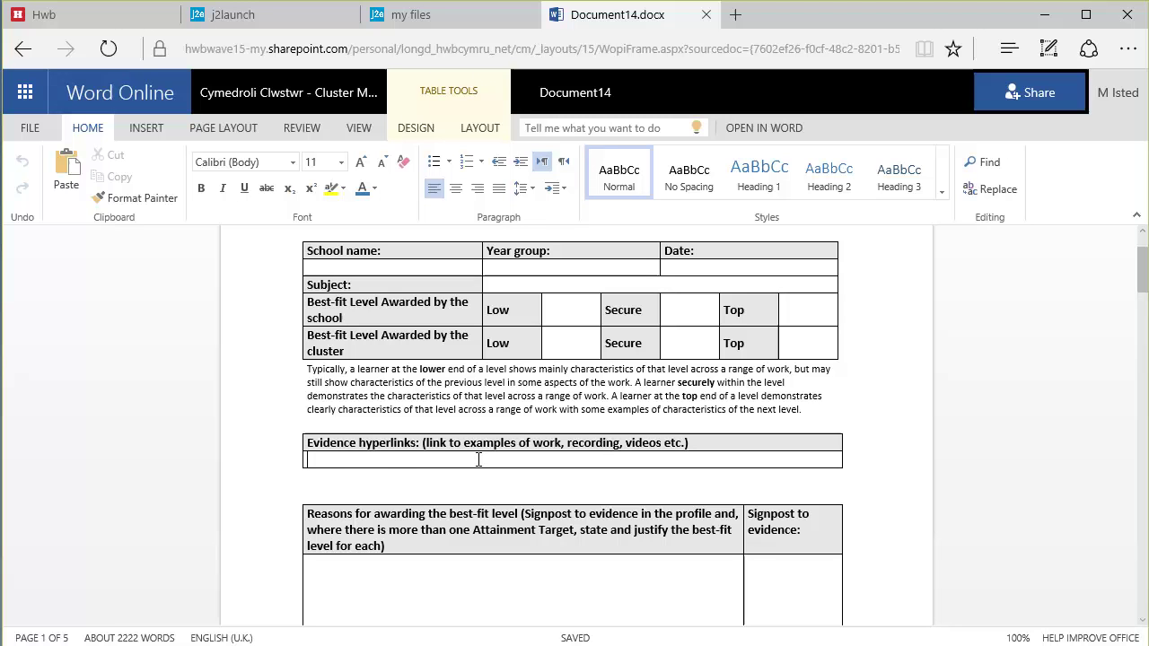
pyautogui.hotkey('ctrl', 'v')
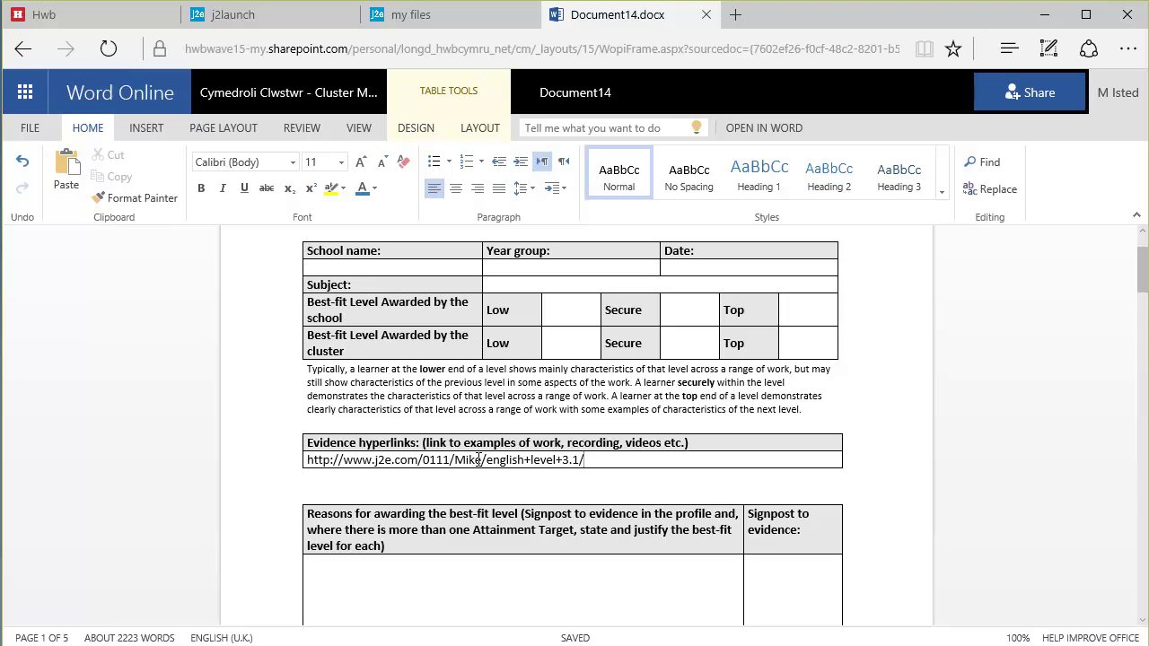
pyautogui.press('Return')
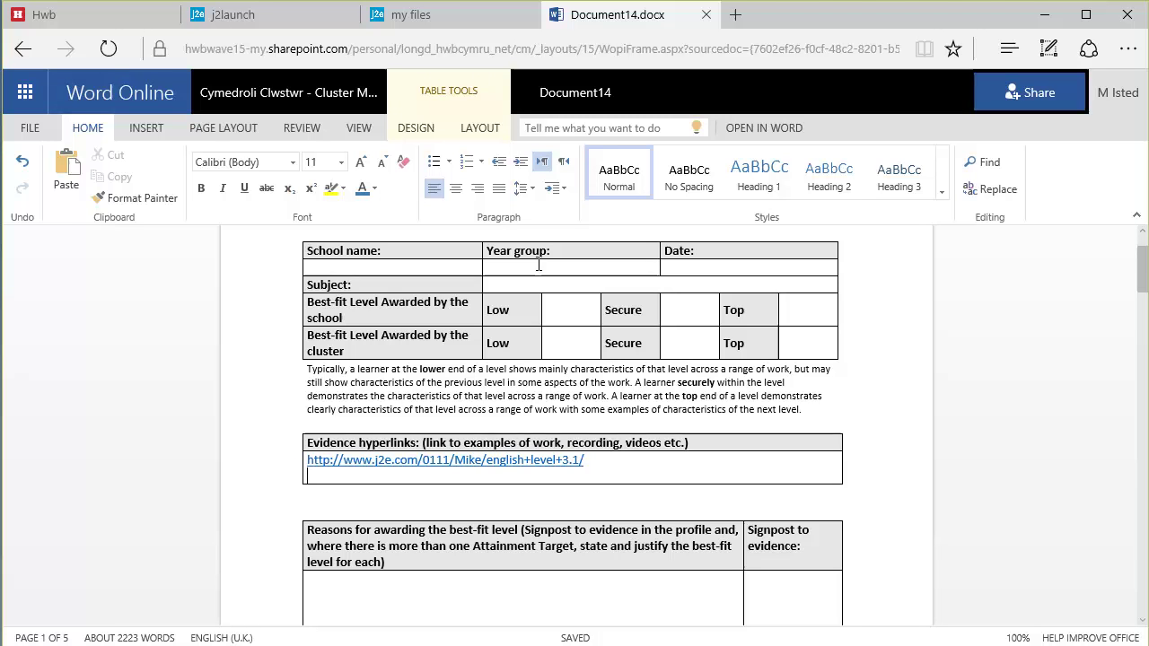
# - Return to my files, copy the sharing link of english level 3.2 from its sharing settings, and close them
pyautogui.click(463, 24)
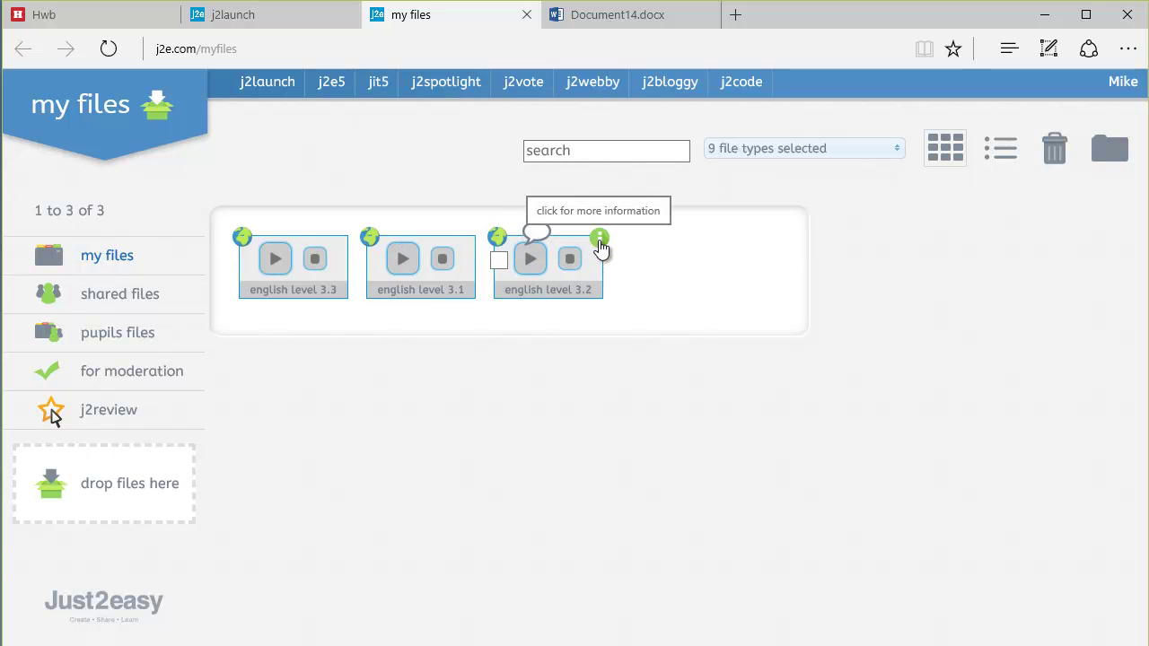
pyautogui.click(600, 240)
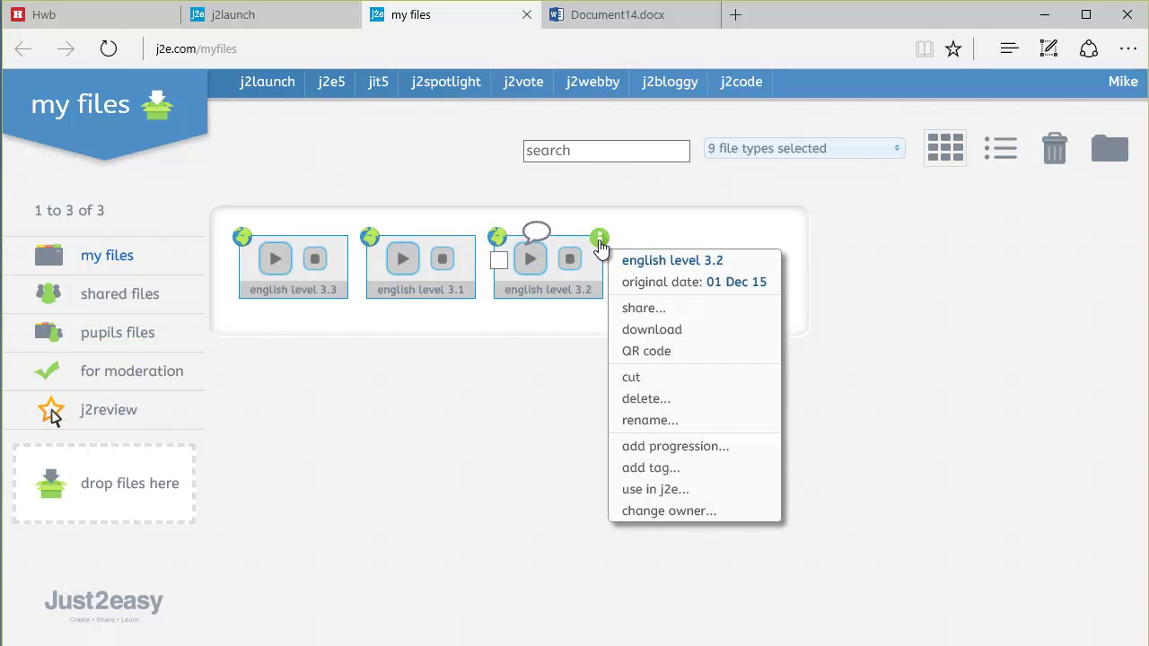
pyautogui.click(644, 308)
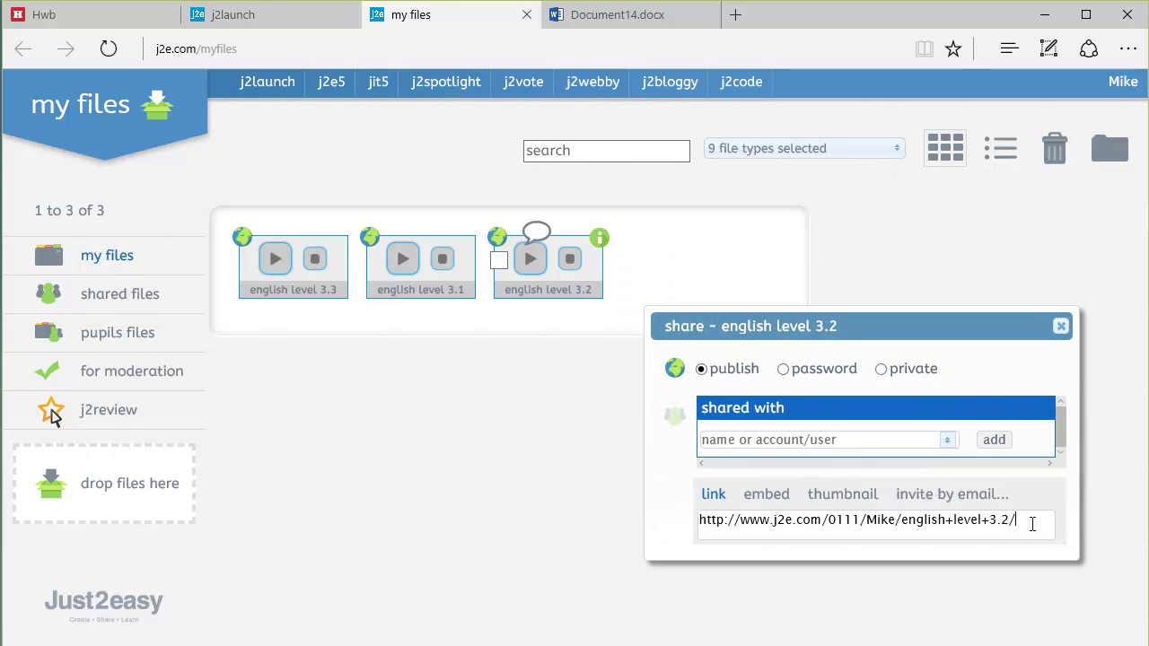
pyautogui.moveTo(1032, 524); pyautogui.dragTo(698, 521)
pyautogui.hotkey('ctrl', 'c')
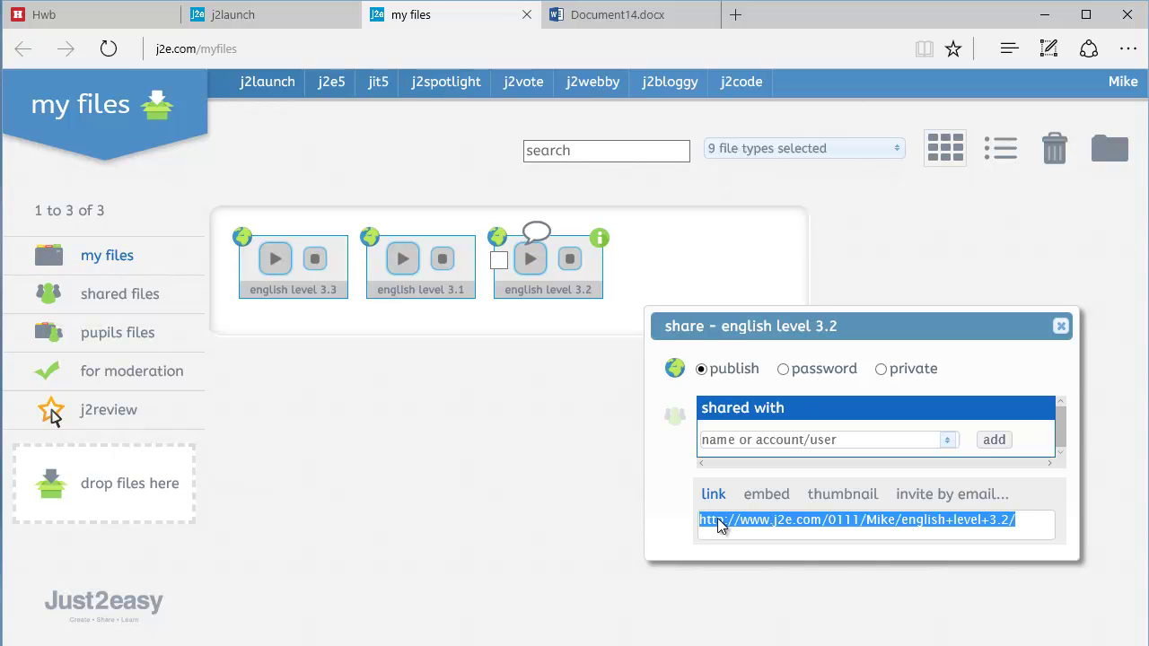
pyautogui.click(1061, 326)
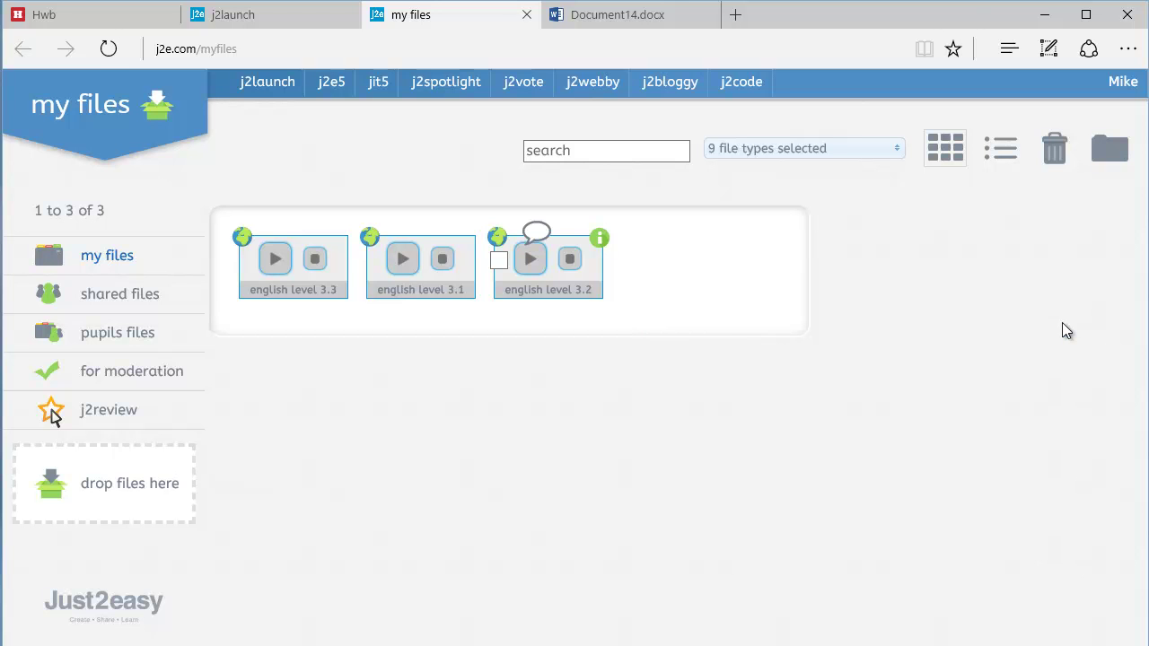
# - Paste the copied english level 3.2 link under the first link in the Word document's Evidence hyperlinks row and start a new line
pyautogui.click(626, 23)
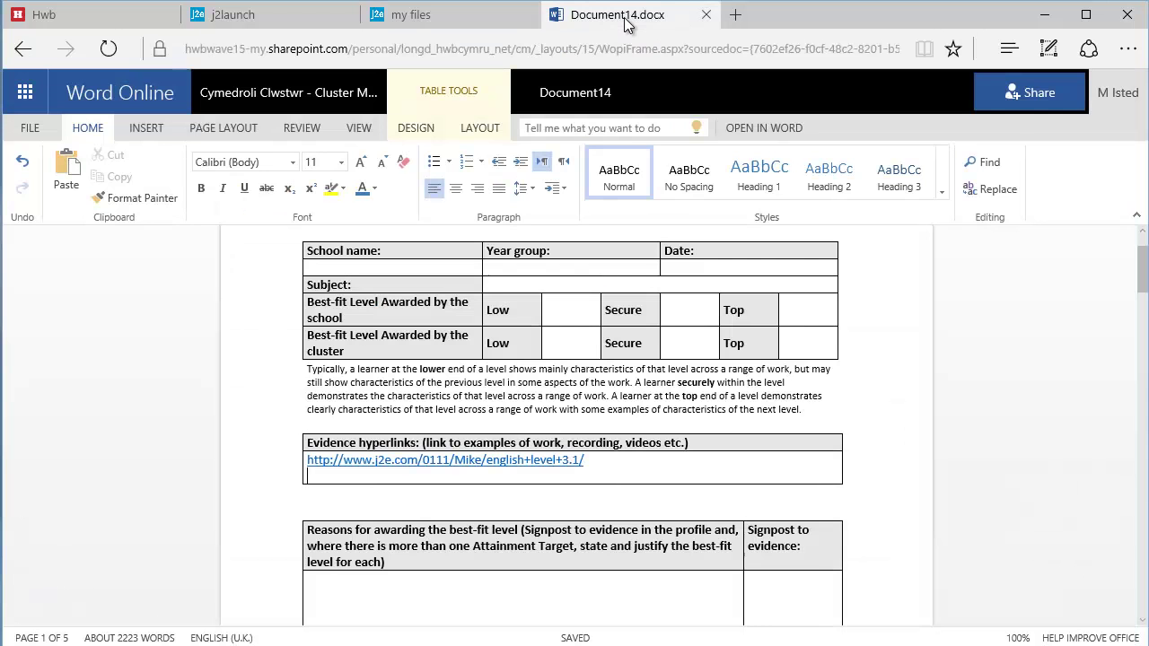
pyautogui.click(595, 471)
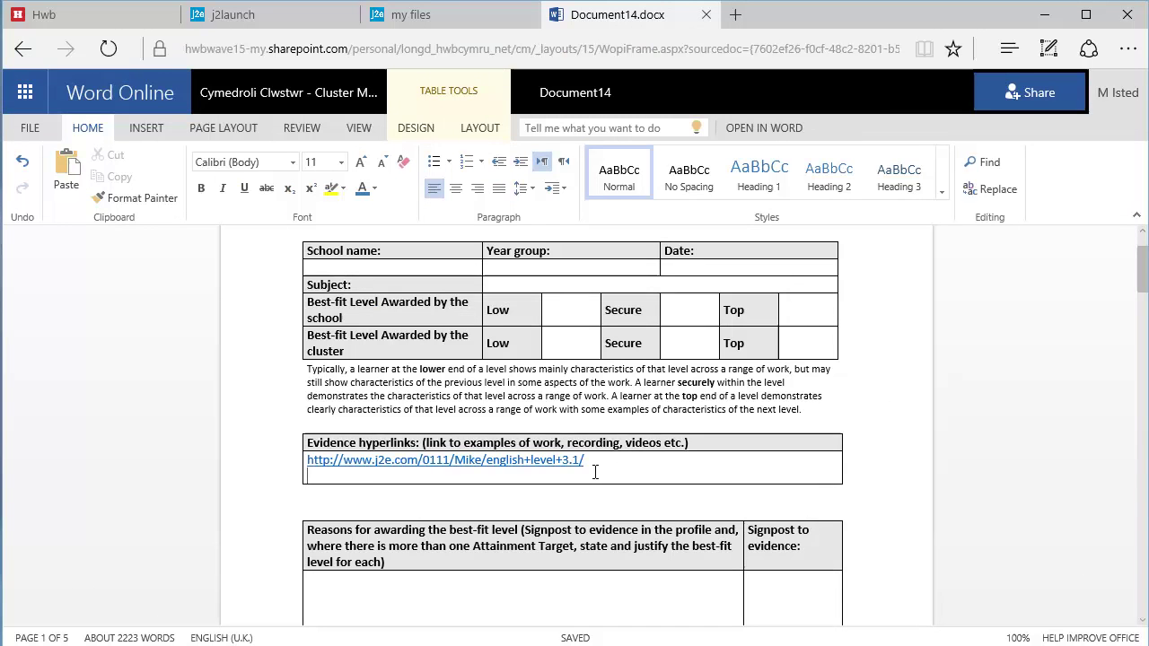
pyautogui.rightClick(555, 477)
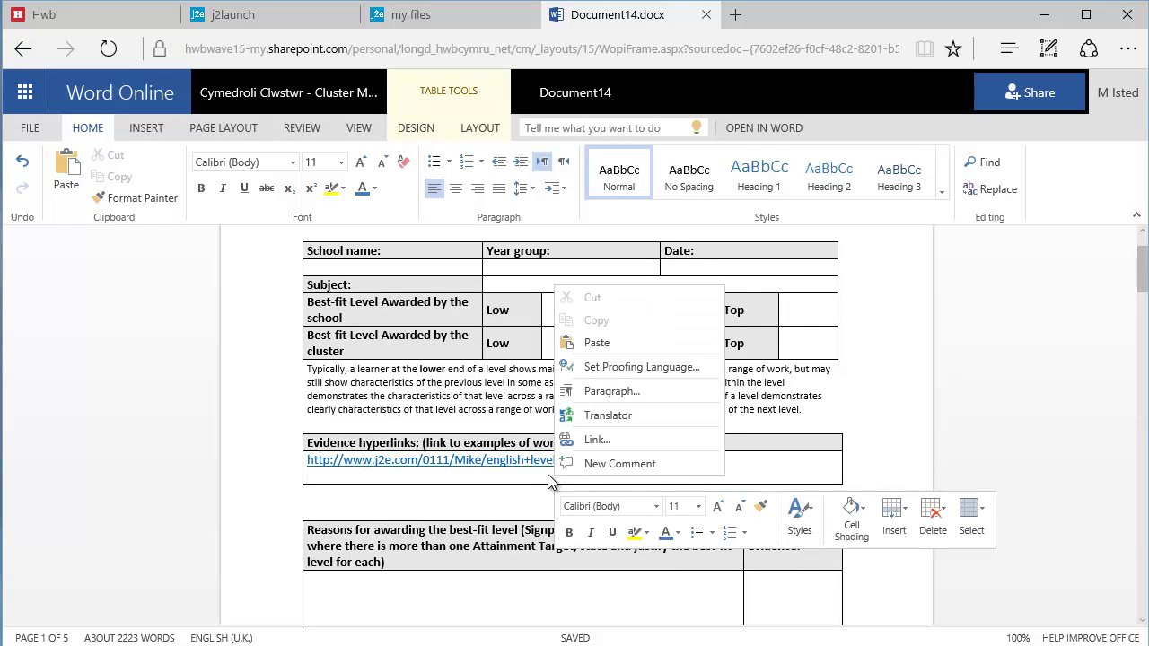
pyautogui.click(545, 476)
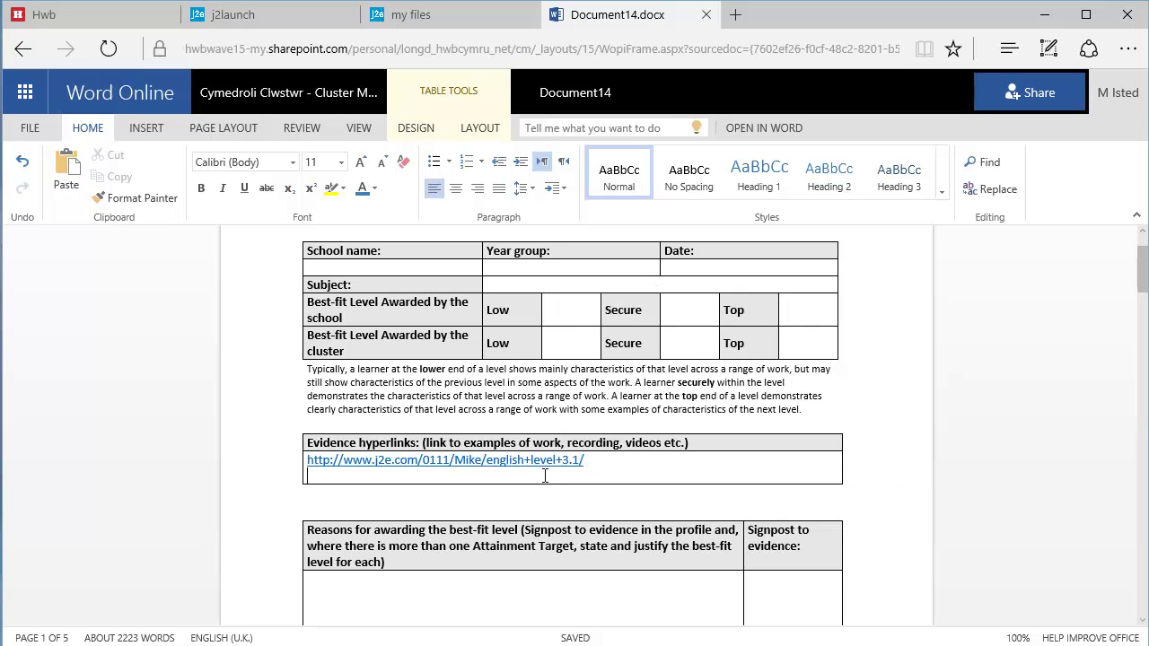
pyautogui.hotkey('ctrl', 'v')
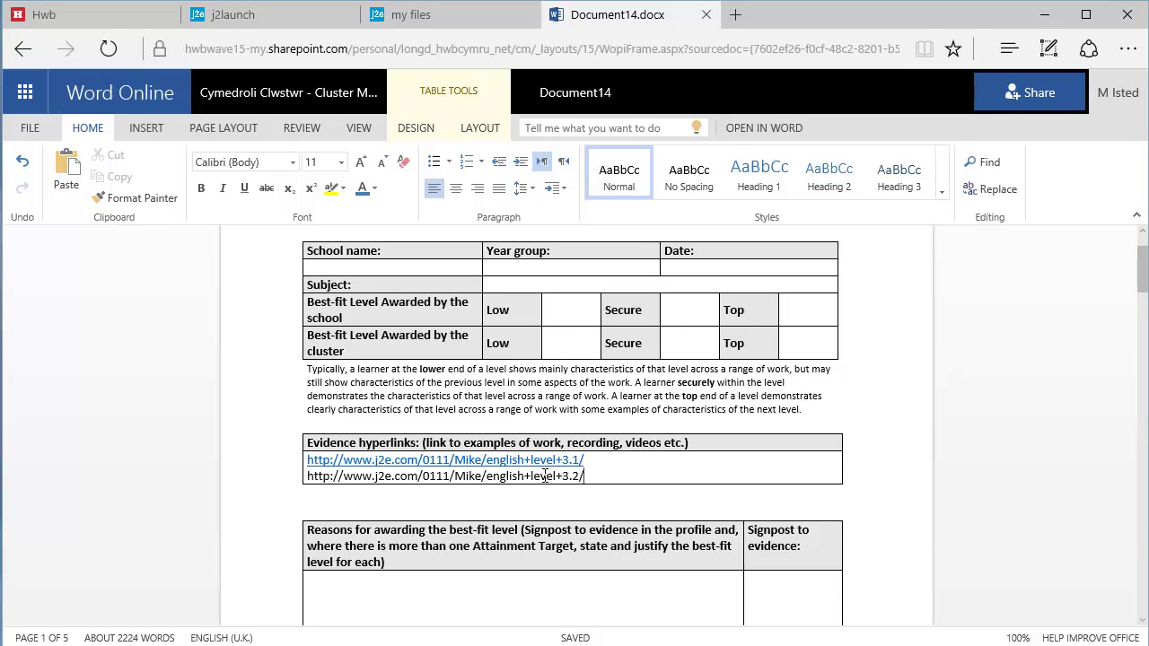
pyautogui.press('Return')
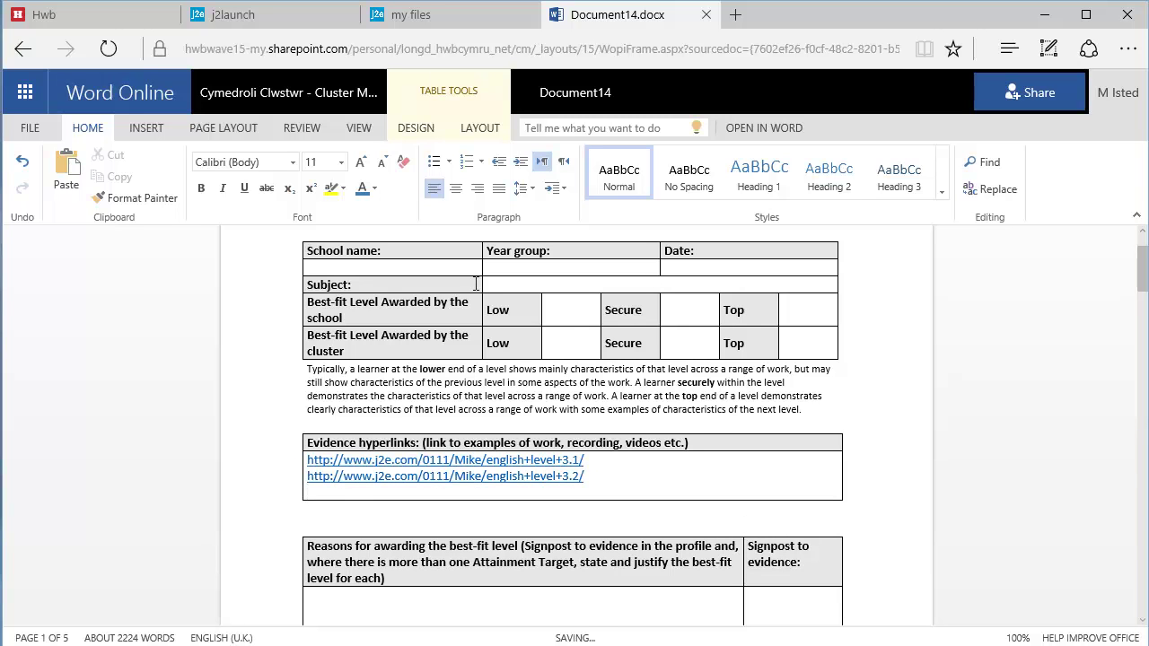
# - Go back to my files, copy the sharing link of english level 3.3 from its sharing settings, and close them
pyautogui.click(430, 26)
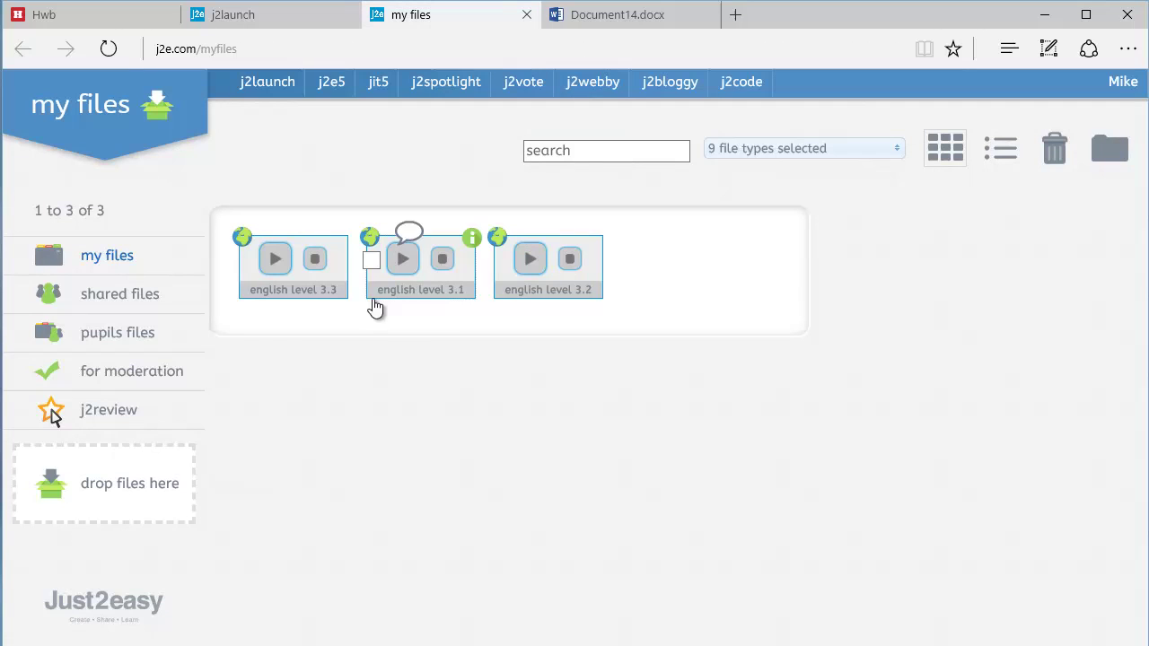
pyautogui.moveTo(335, 301)
pyautogui.click(347, 241)
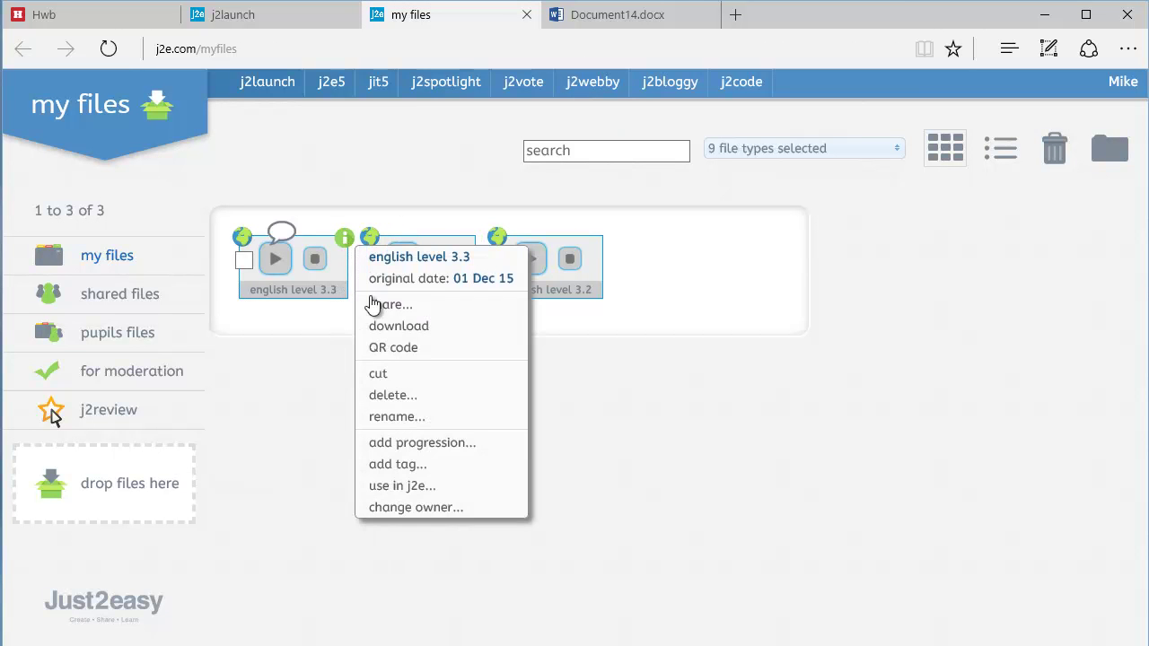
pyautogui.click(377, 306)
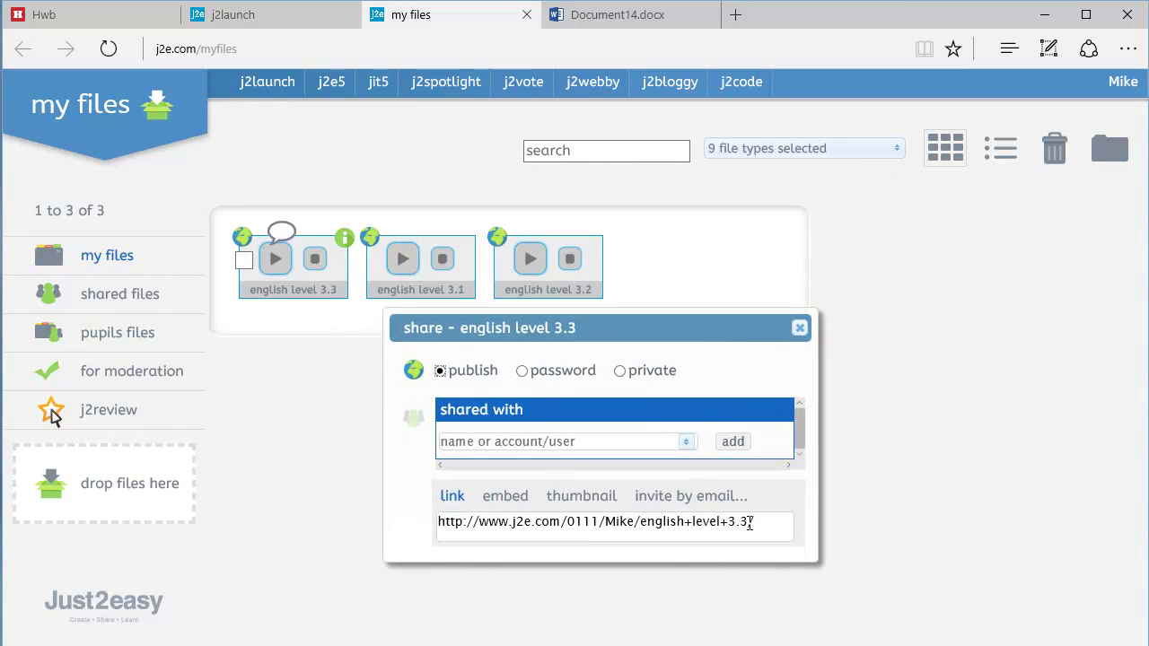
pyautogui.moveTo(757, 521); pyautogui.dragTo(456, 510)
pyautogui.hotkey('ctrl', 'c')
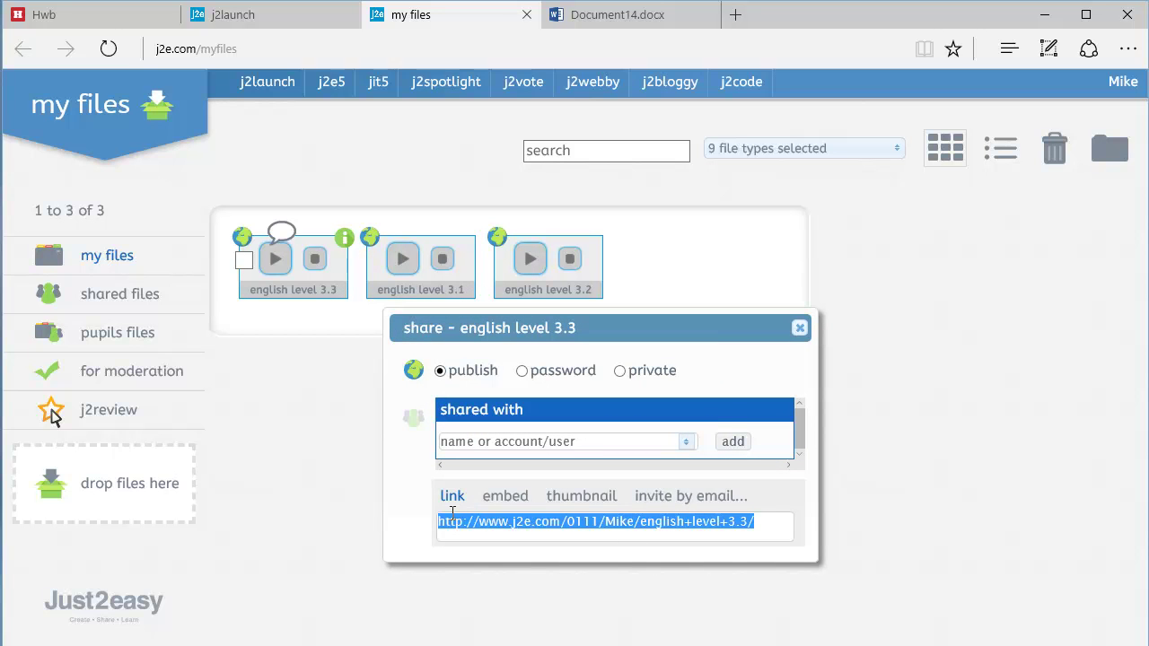
pyautogui.click(800, 328)
# - Paste the copied english level 3.3 link as the third evidence hyperlink in the Word document and start a new line
pyautogui.click(623, 14)
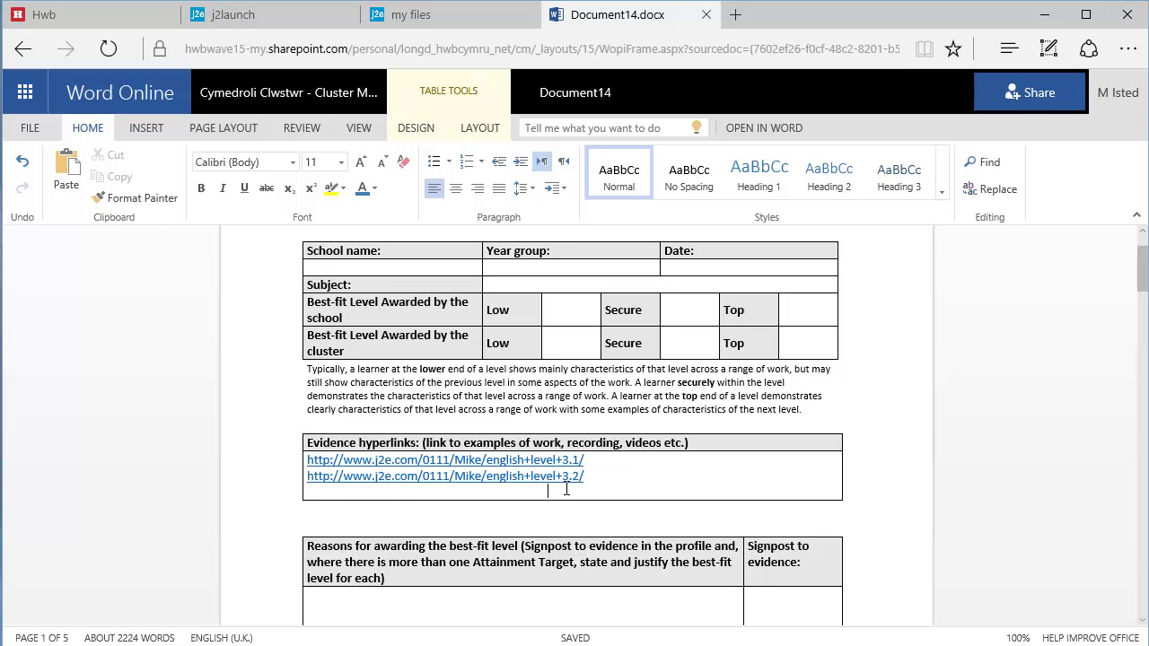
pyautogui.hotkey('ctrl', 'v')
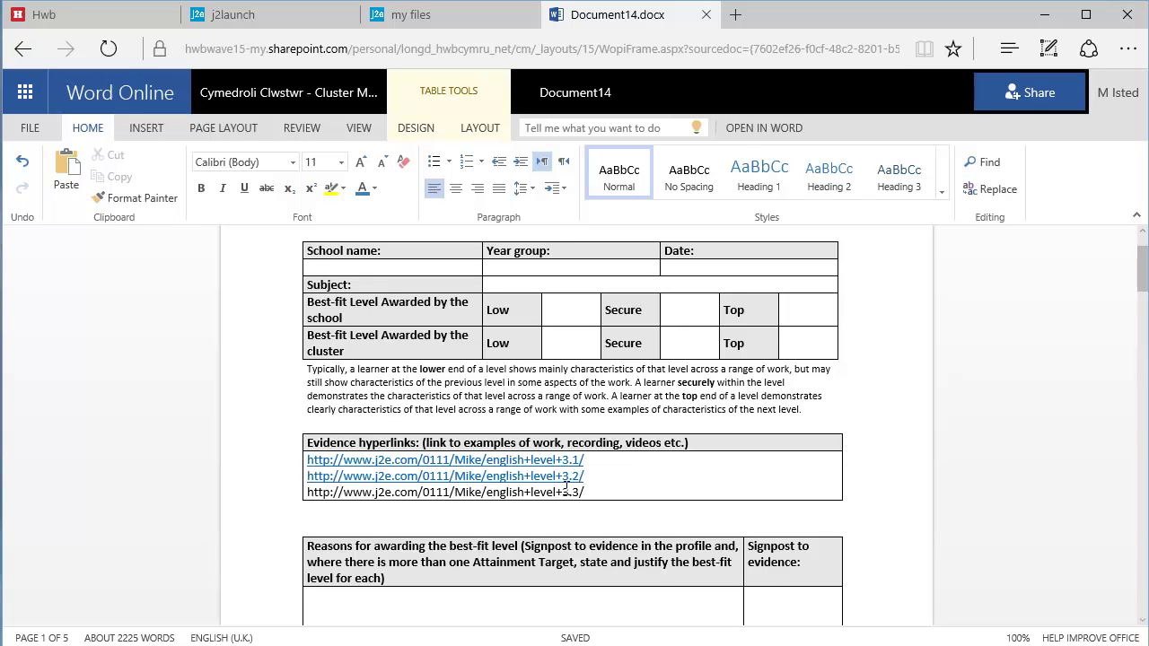
pyautogui.press('Return')
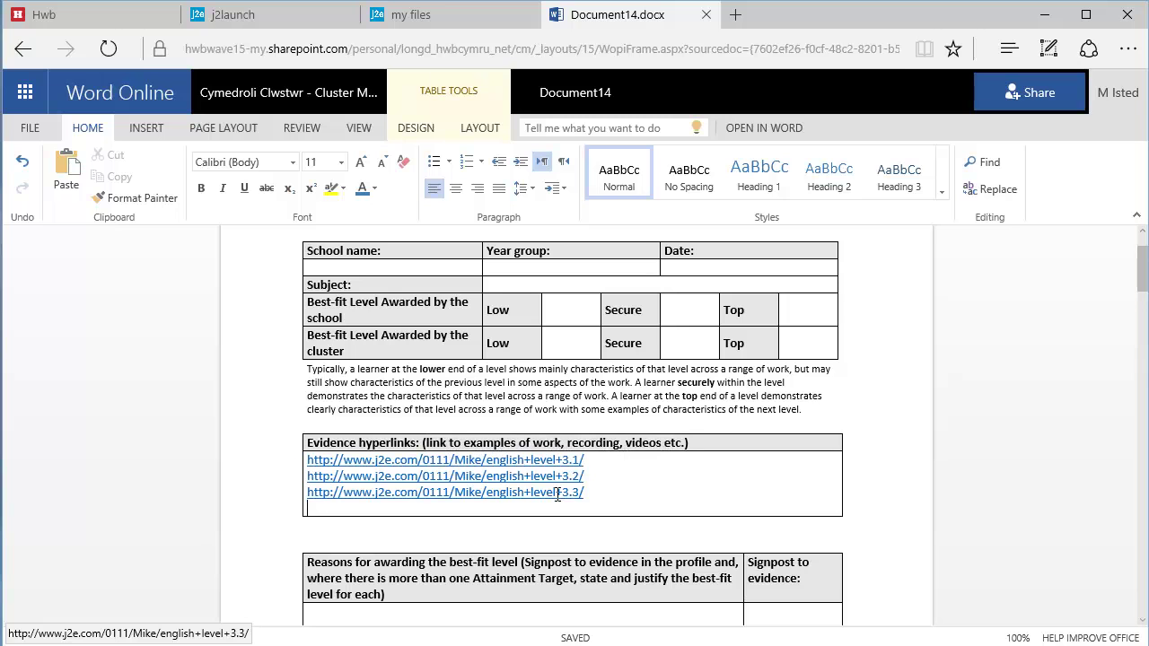
# - Test the english level 3.3 evidence link by opening it and playing its recording, and close the recording's page
pyautogui.keyDown('ctrl'); pyautogui.click(509, 494); pyautogui.keyUp('ctrl')
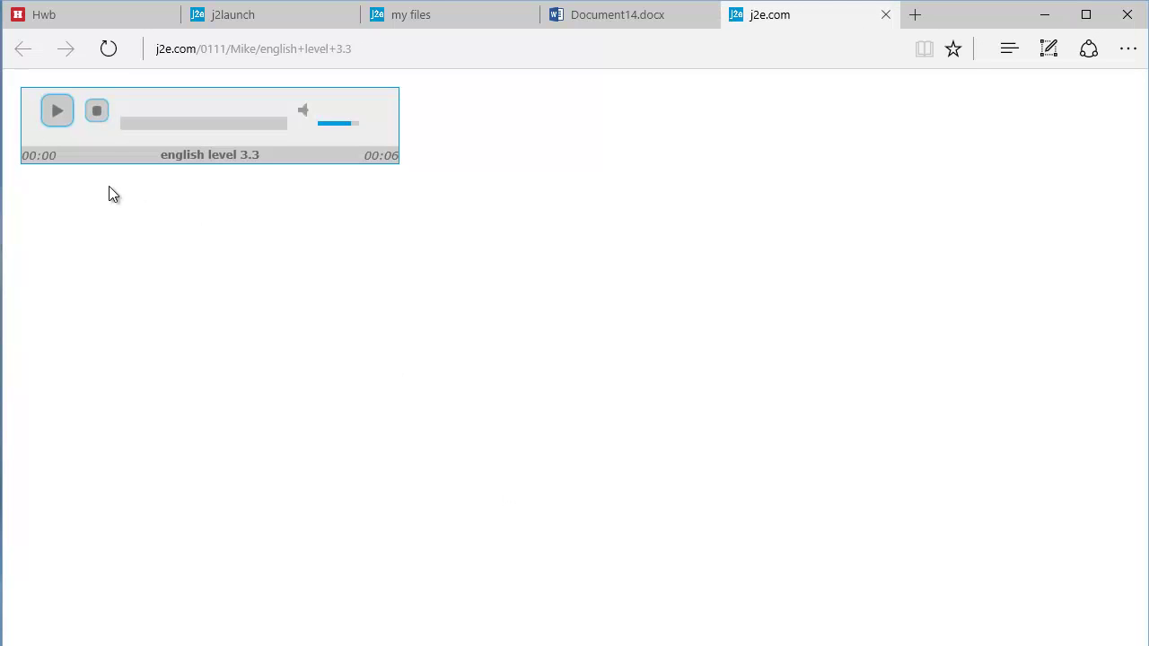
pyautogui.click(56, 115)
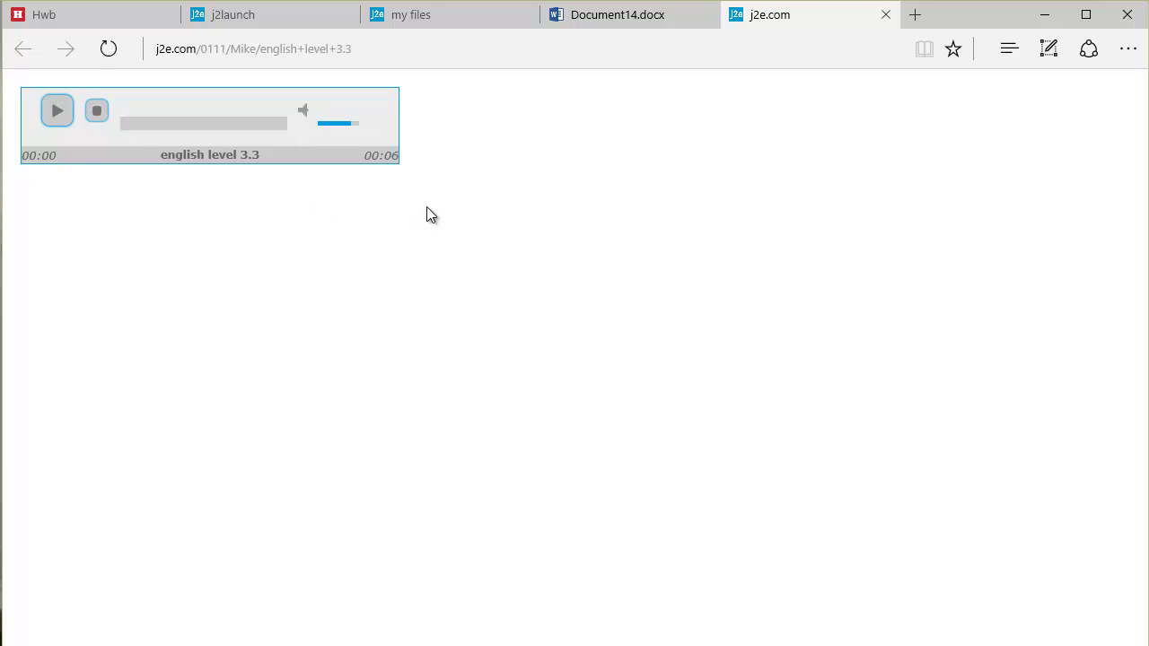
pyautogui.click(887, 15)
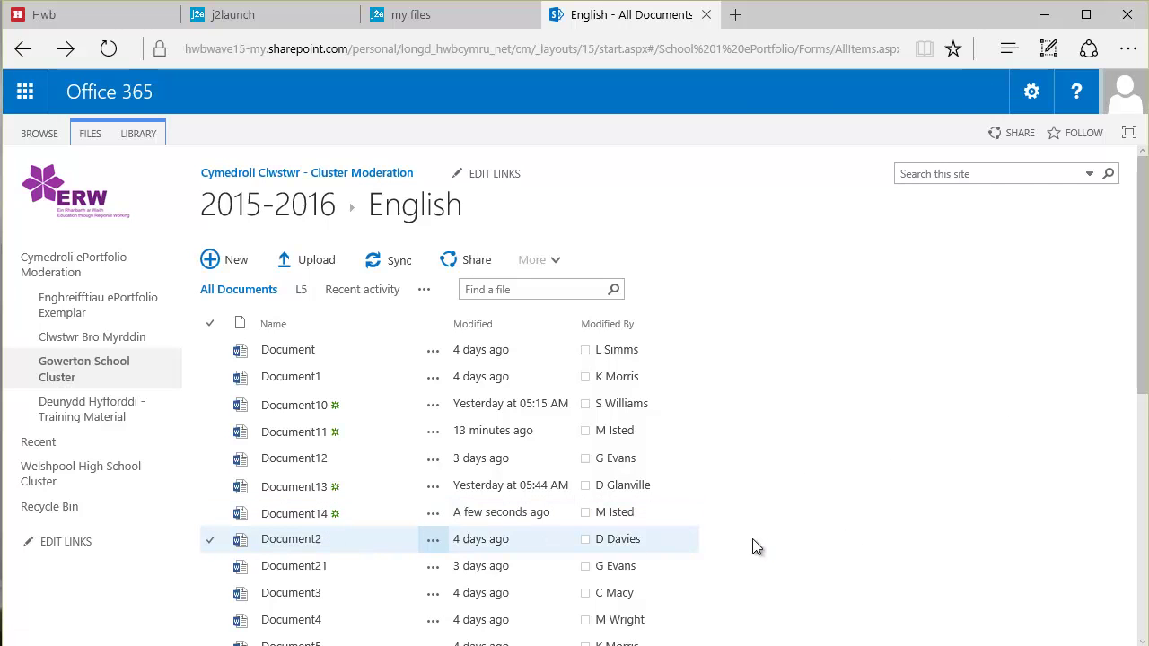
# - Open the properties of Document14 in the English document library and replace its name with L3-English-
pyautogui.moveTo(1140, 381); pyautogui.dragTo(1144, 614)
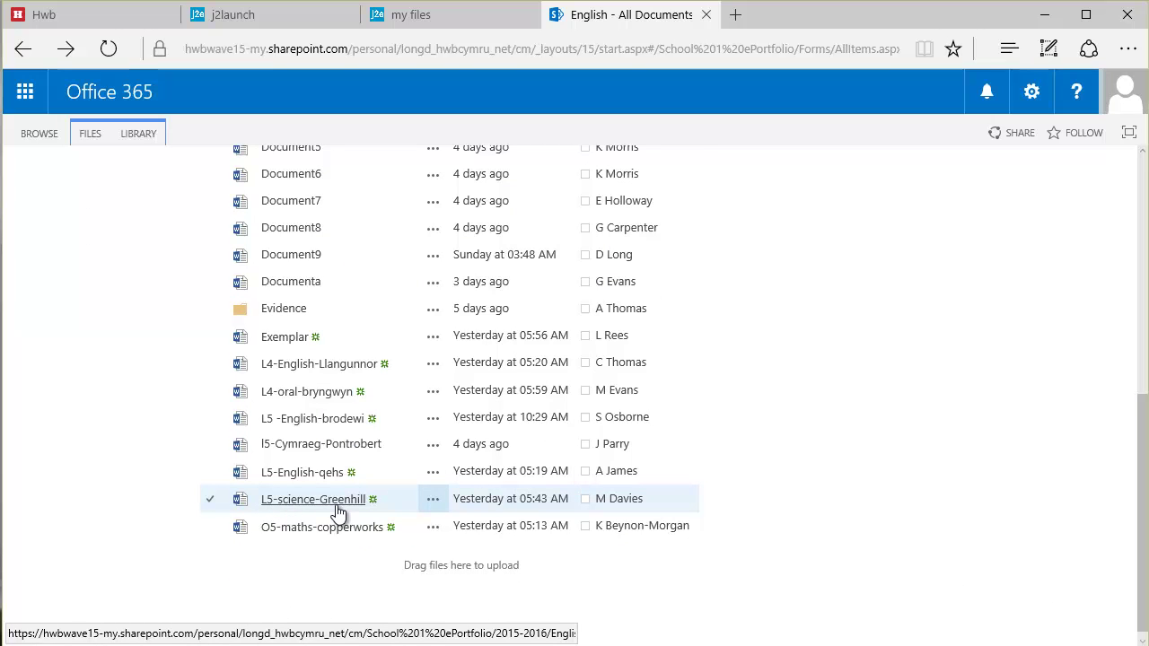
pyautogui.scroll(5, 350, 502)
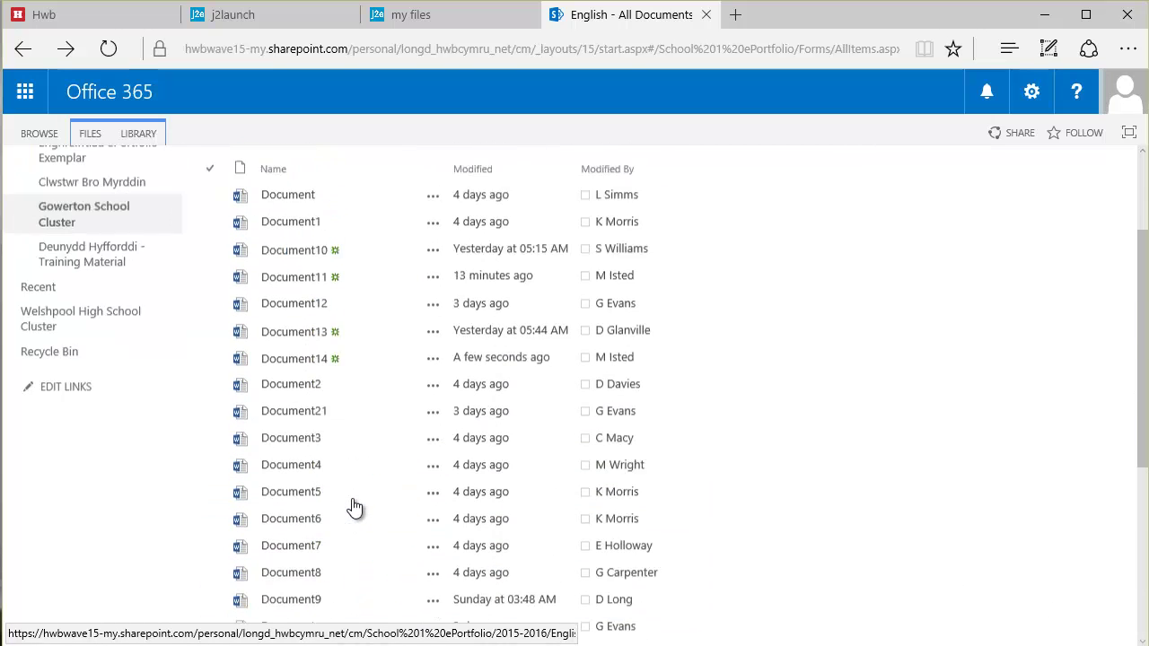
pyautogui.scroll(2, 320, 401)
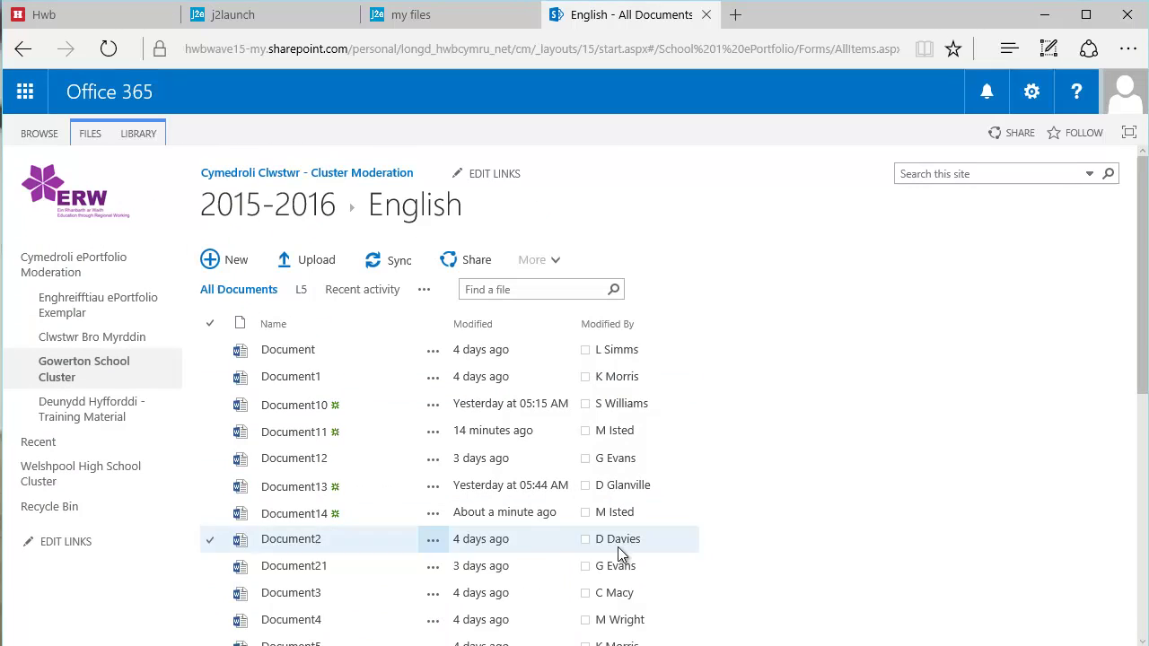
pyautogui.click(310, 521)
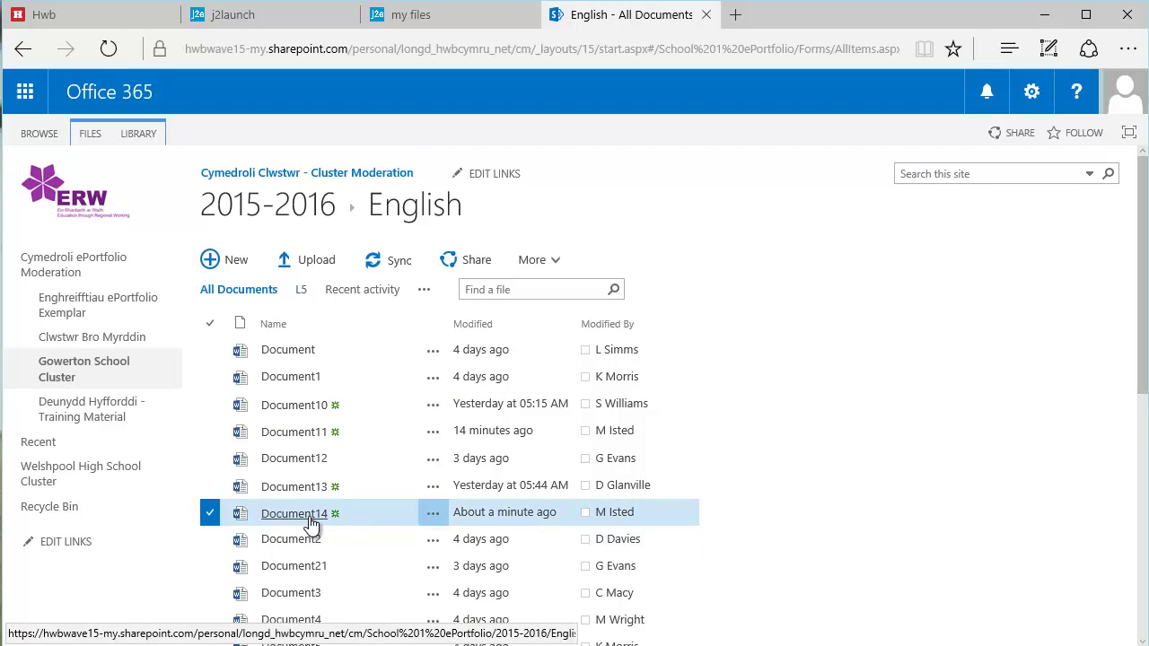
pyautogui.rightClick(310, 521)
pyautogui.click(309, 408)
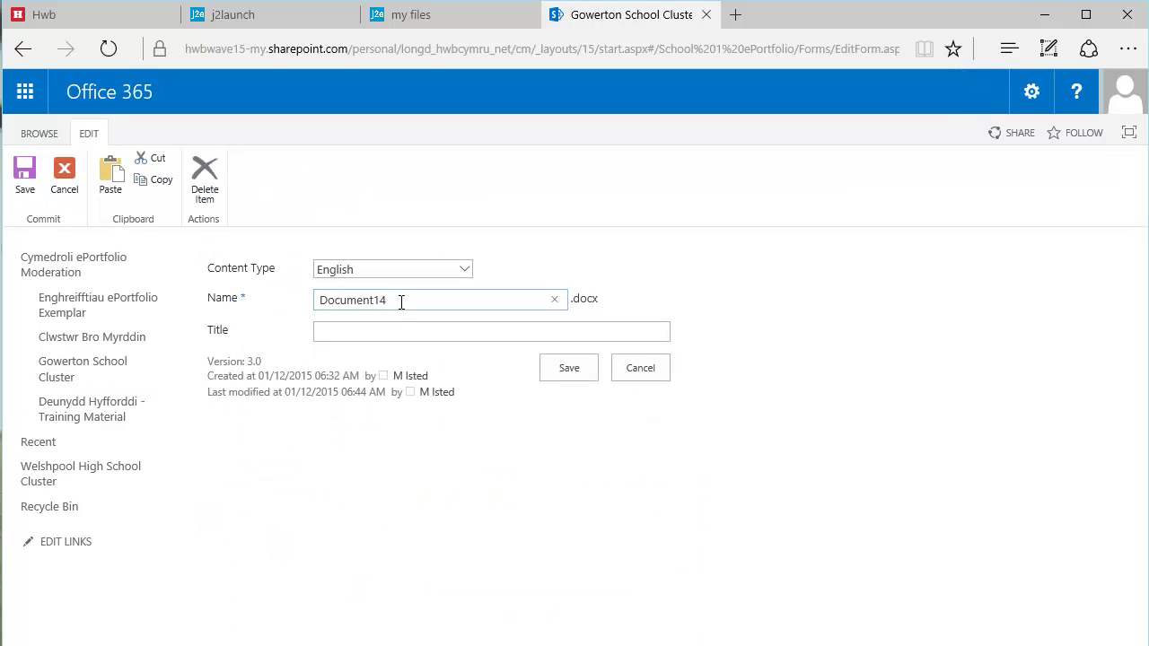
pyautogui.moveTo(401, 302); pyautogui.dragTo(315, 310)
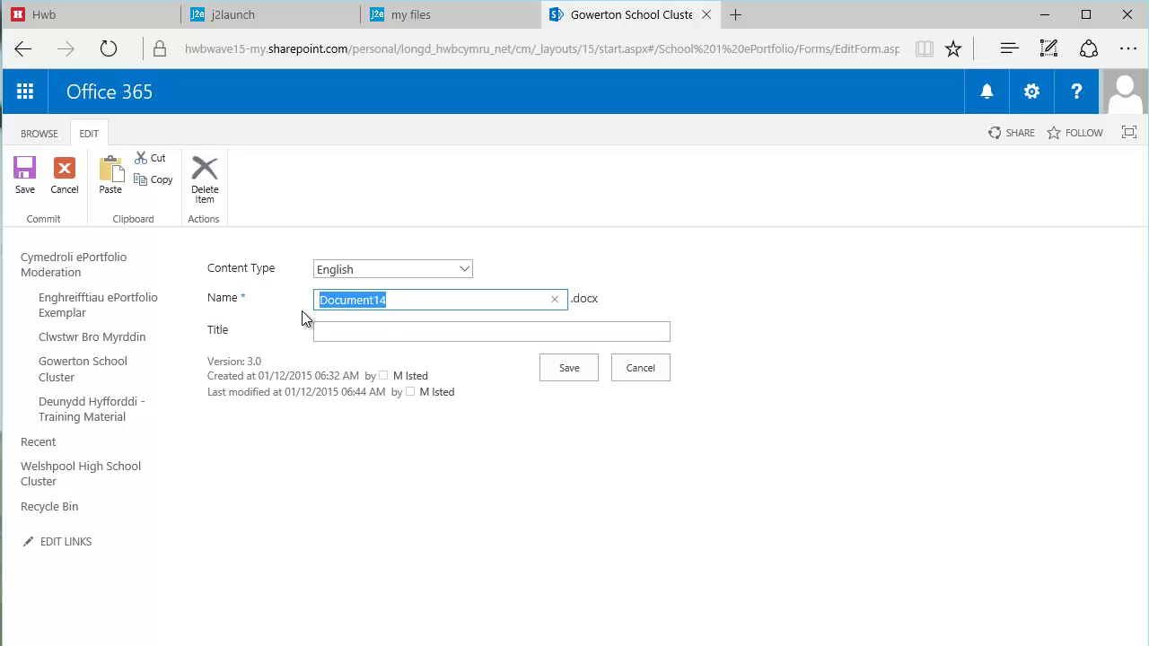
pyautogui.write('L')
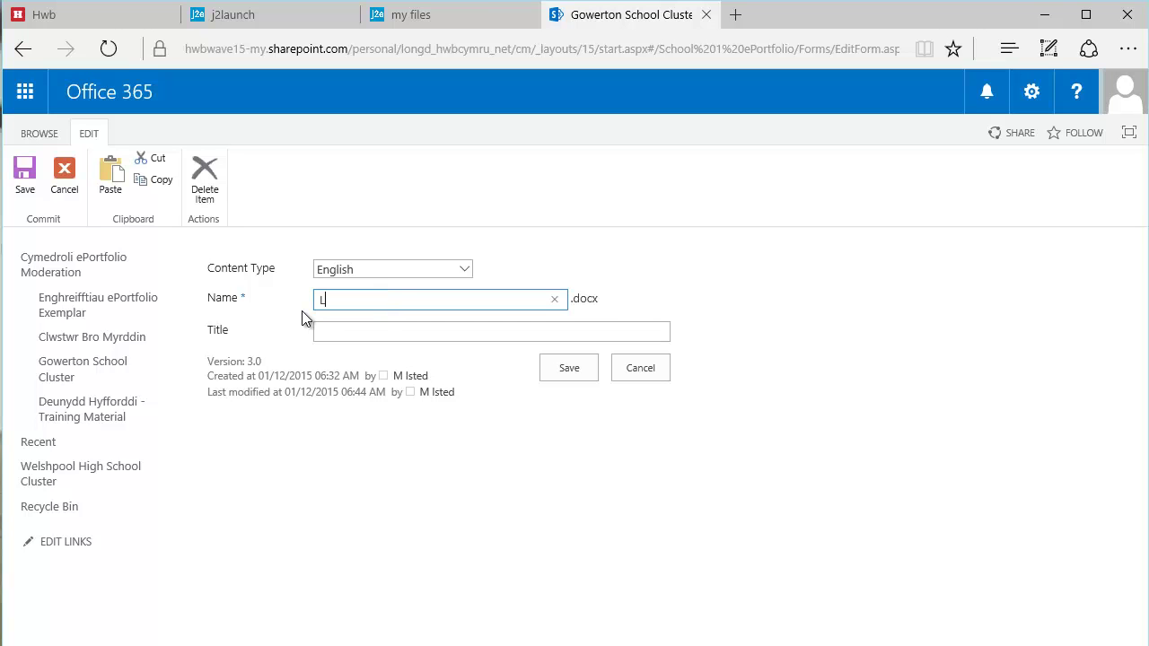
pyautogui.write('3-English-')
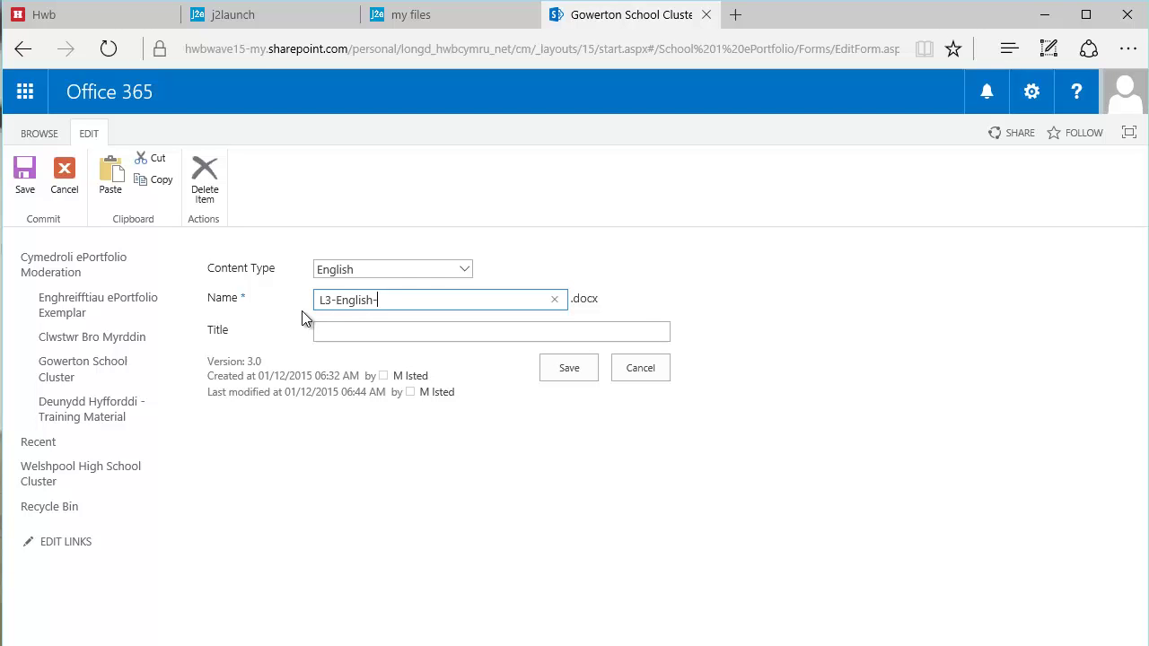